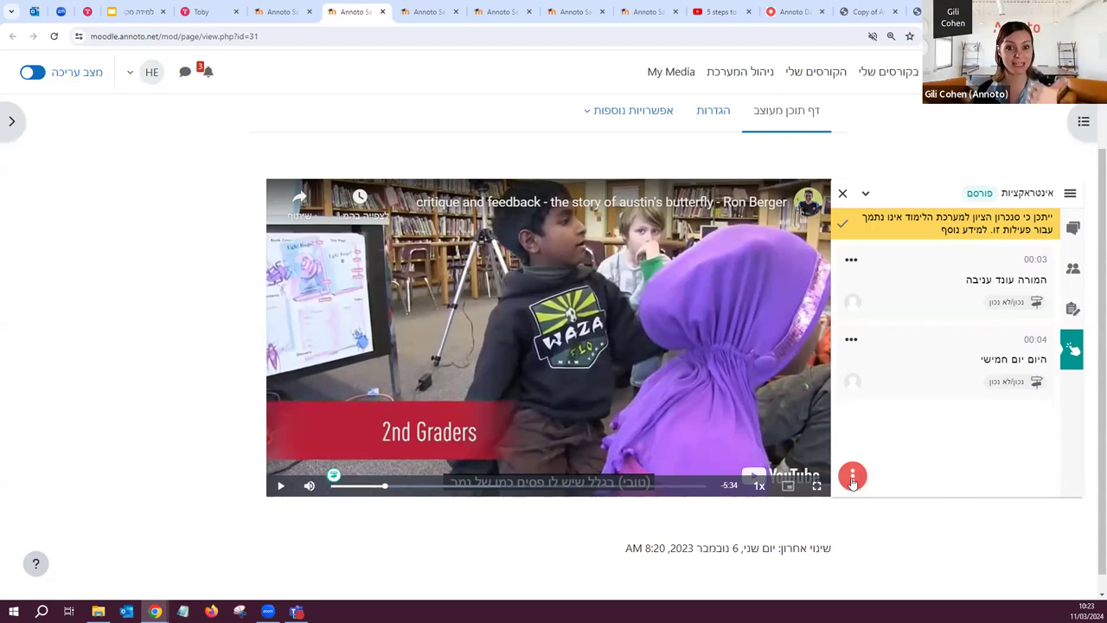
Step: Start a new interaction on the butterfly video using the נכון/לא נכון question type
click(852, 480)
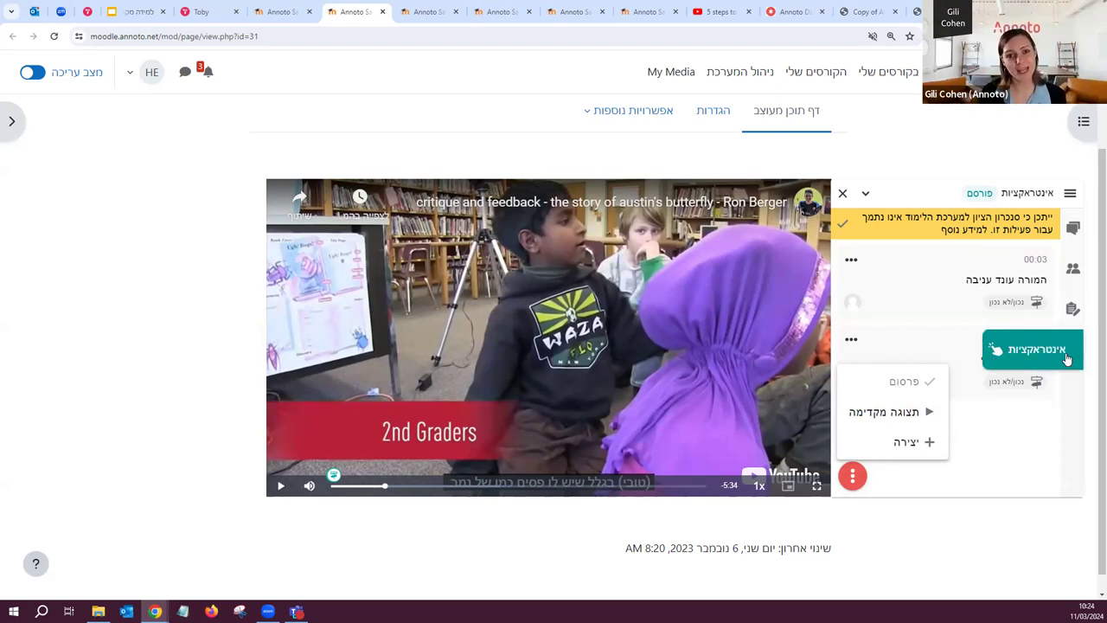
click(852, 477)
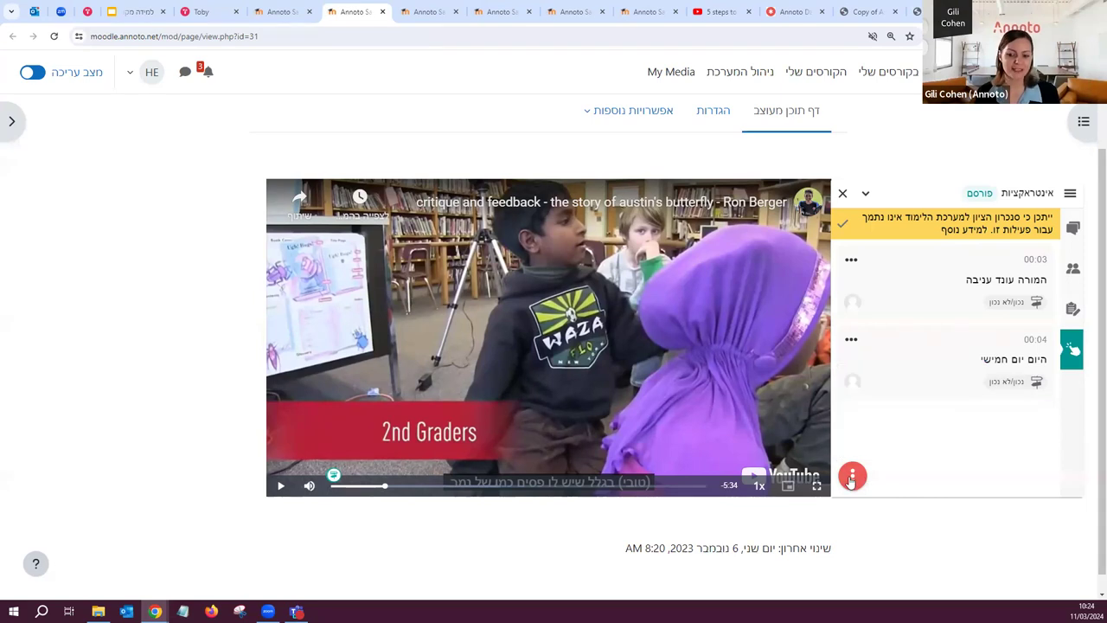
click(852, 478)
click(904, 443)
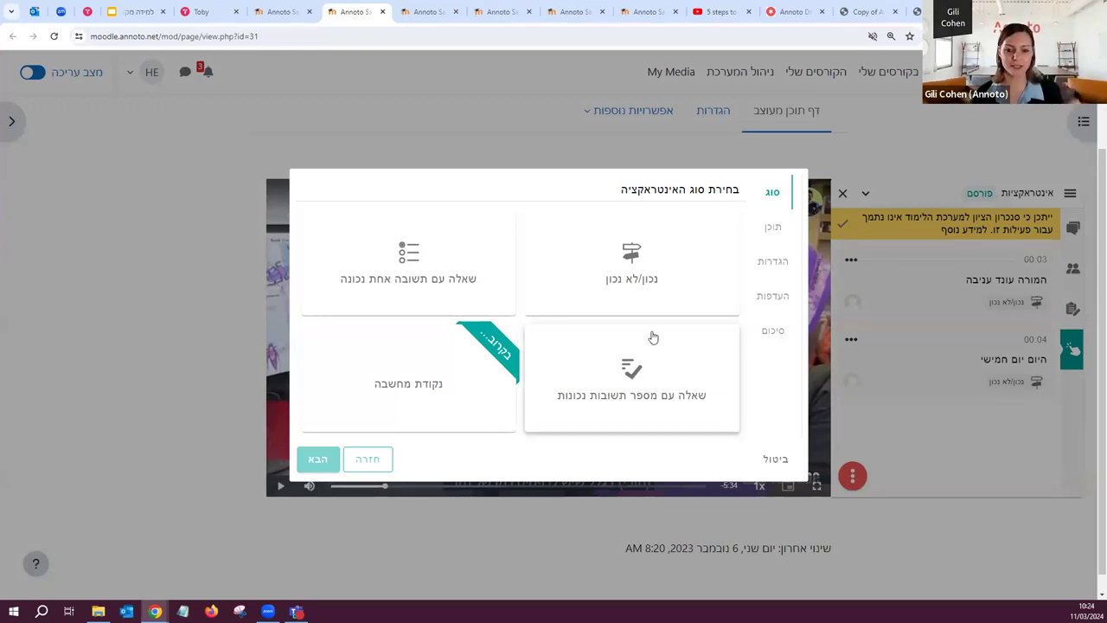
click(623, 271)
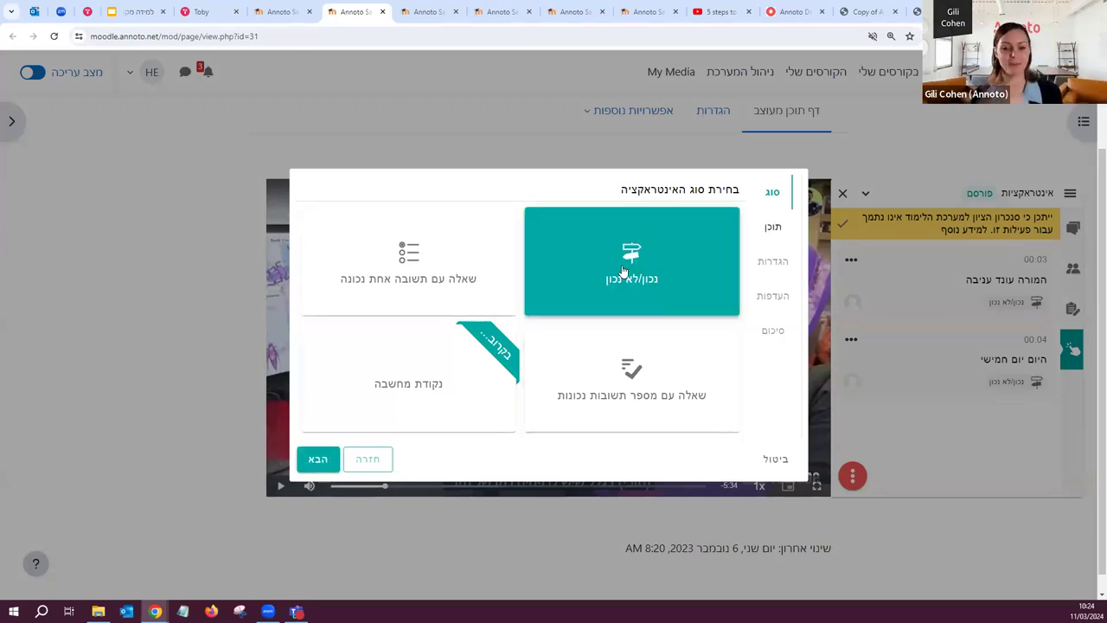
click(315, 458)
Step: Enter "היום יום שני" as the question and set its points to 30
click(716, 194)
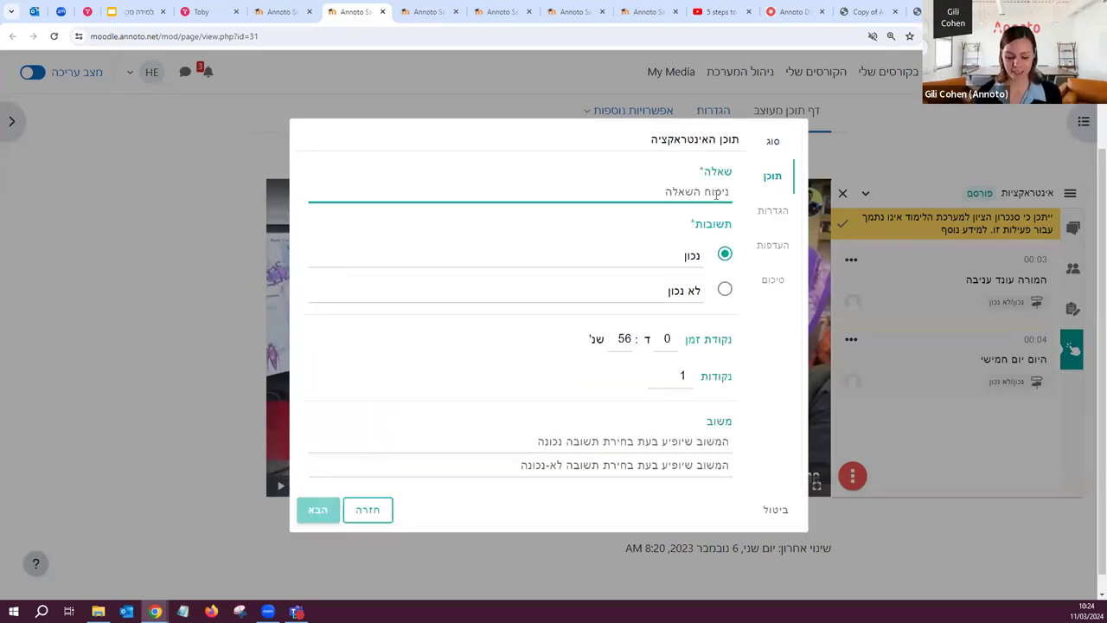
text(היום ש)
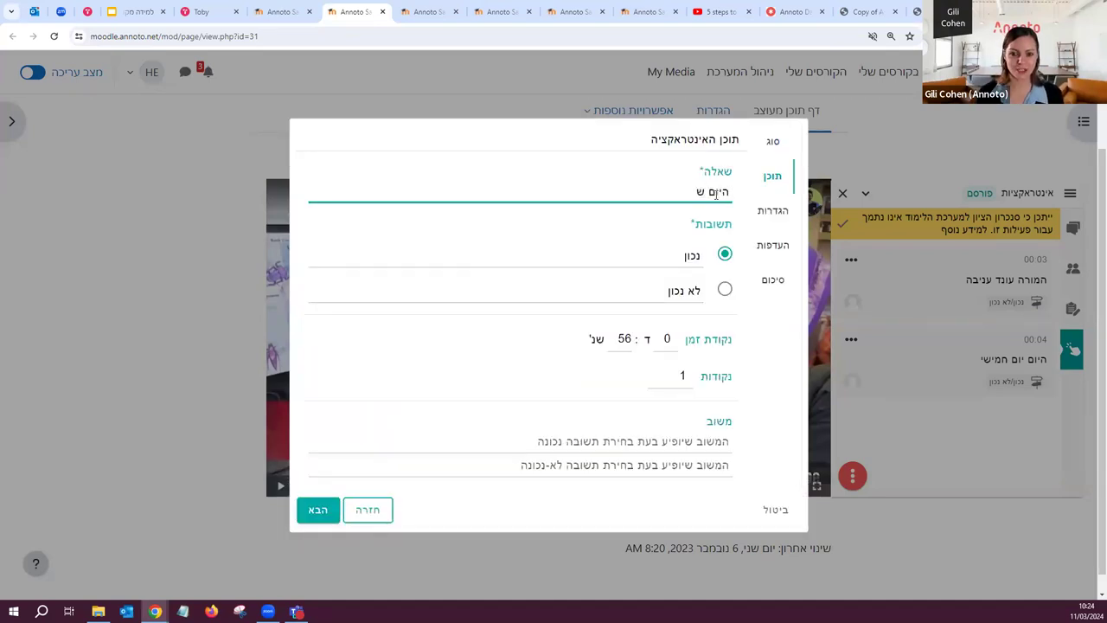
key(BackSpace)
text(יום שני)
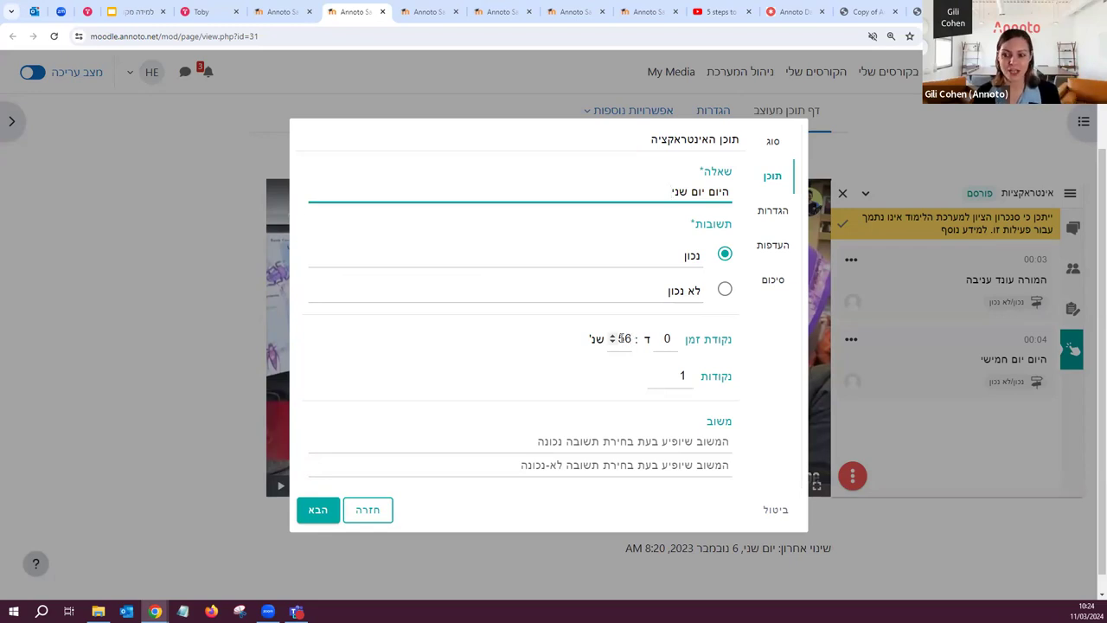
double_click(683, 376)
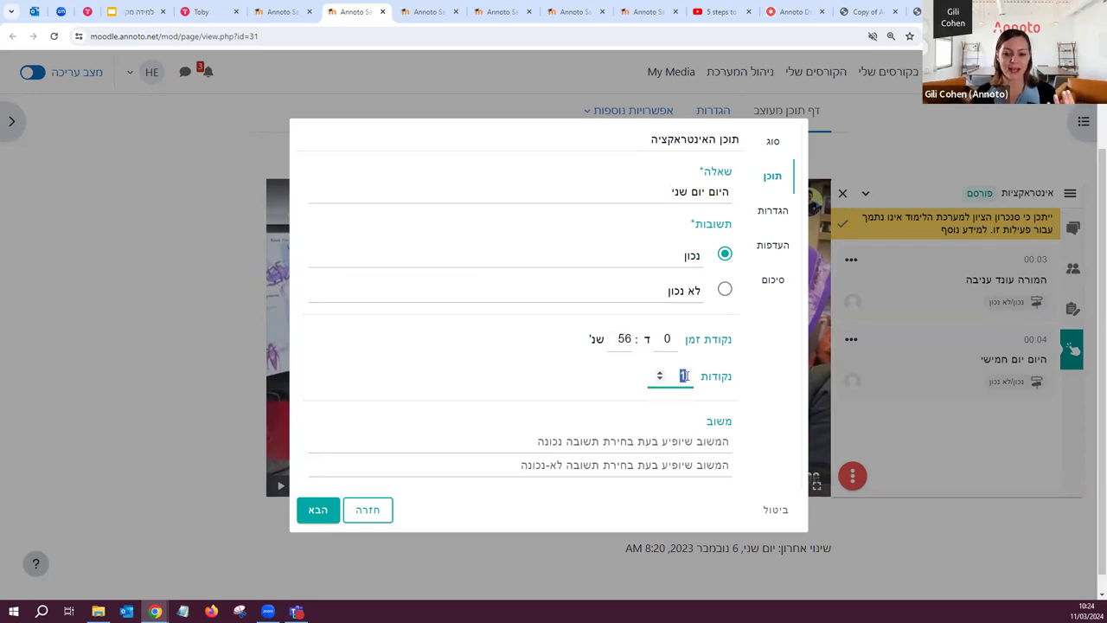
text(30)
Step: Set the correct-answer feedback to "מעולה! 🙂" and the wrong-answer feedback to "נסו שוב", continuing to the interaction settings
click(677, 445)
text(מו)
key(BackSpace)
text(ע)
text(ולה! :))
click(691, 462)
text(נסו שוב)
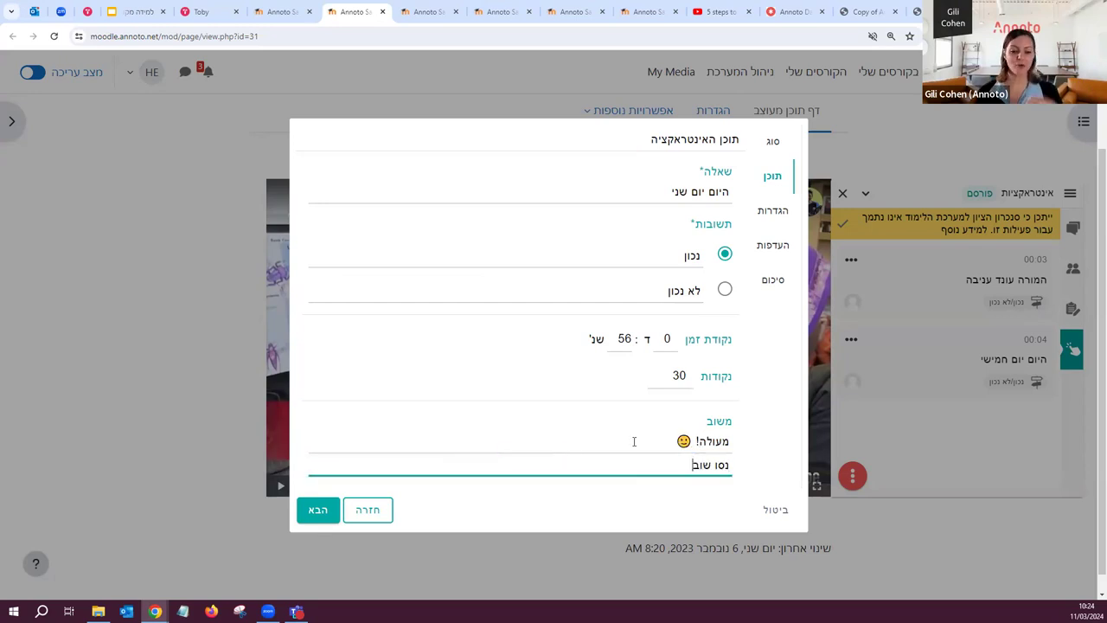
click(318, 510)
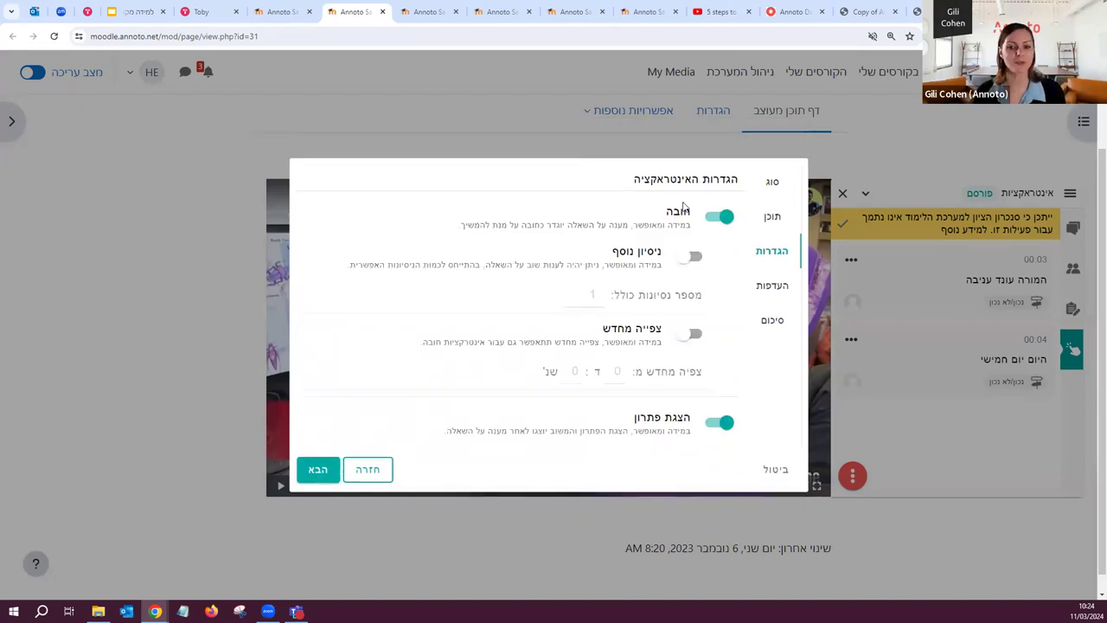
Step: Allow another attempt with 2 attempts in total and enable rewatching from 0 minutes 4 seconds
click(697, 258)
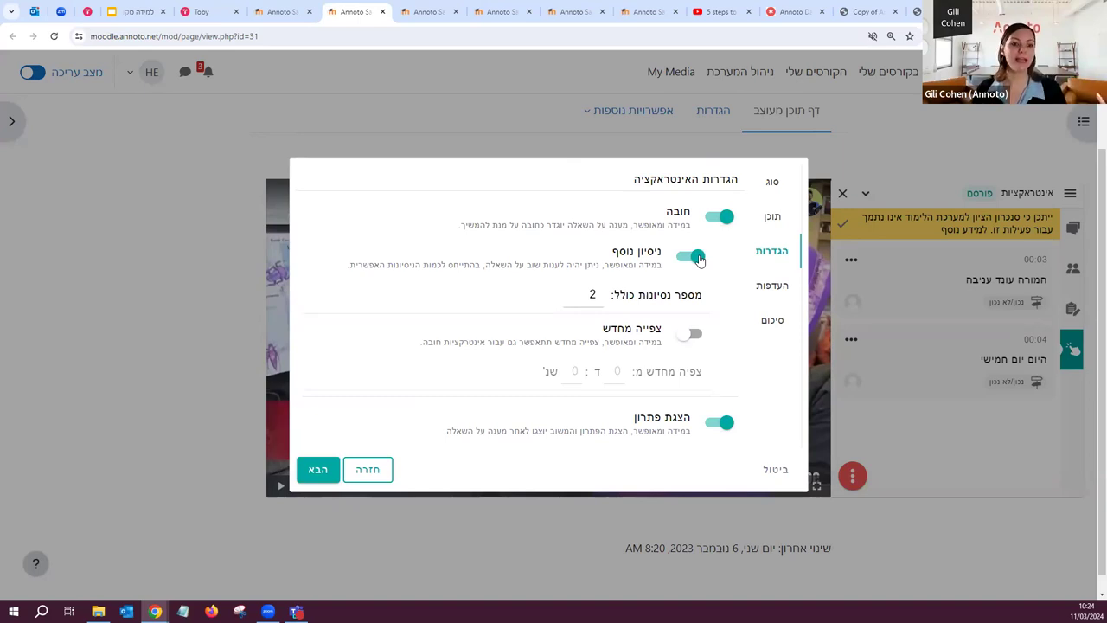
click(698, 339)
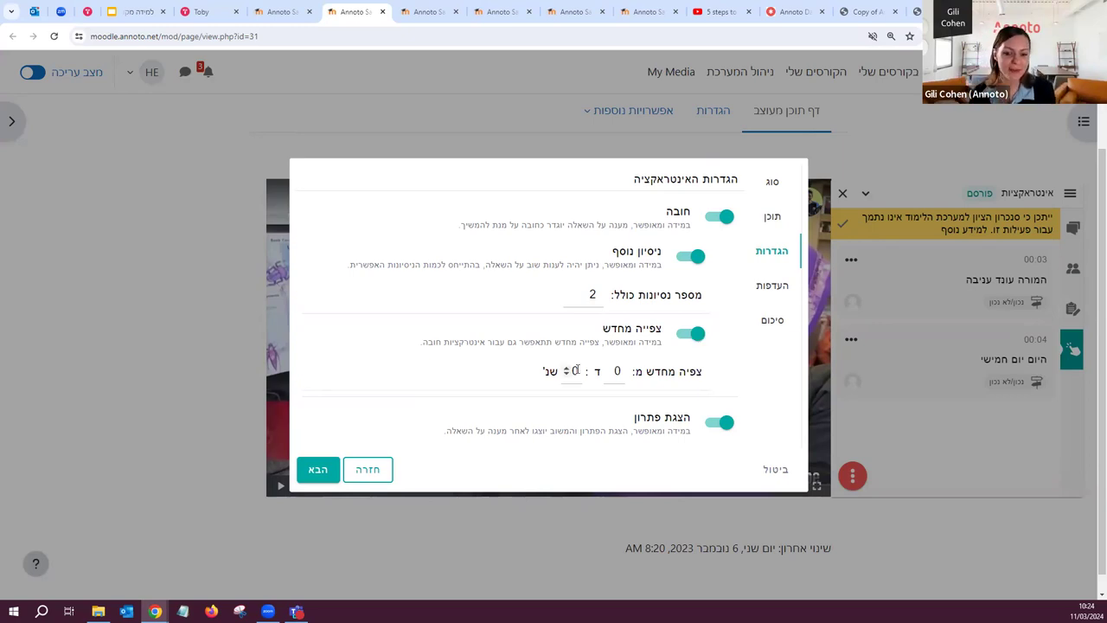
click(566, 368)
click(566, 368)
click(567, 368)
click(566, 369)
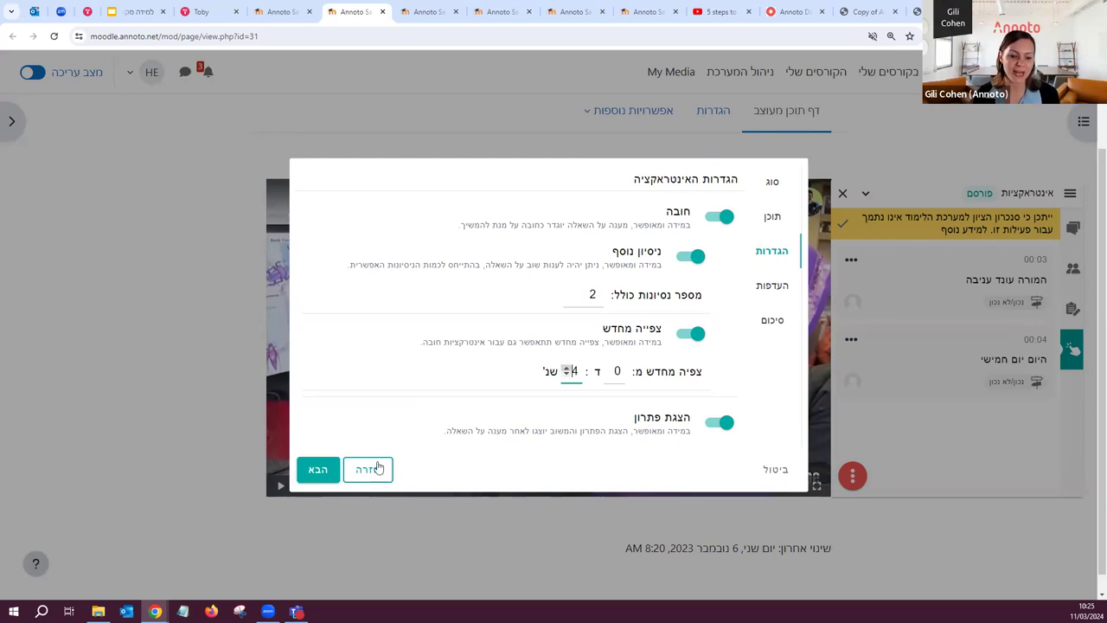
Step: Keep the default display preferences, review the summary and save the interaction
click(317, 469)
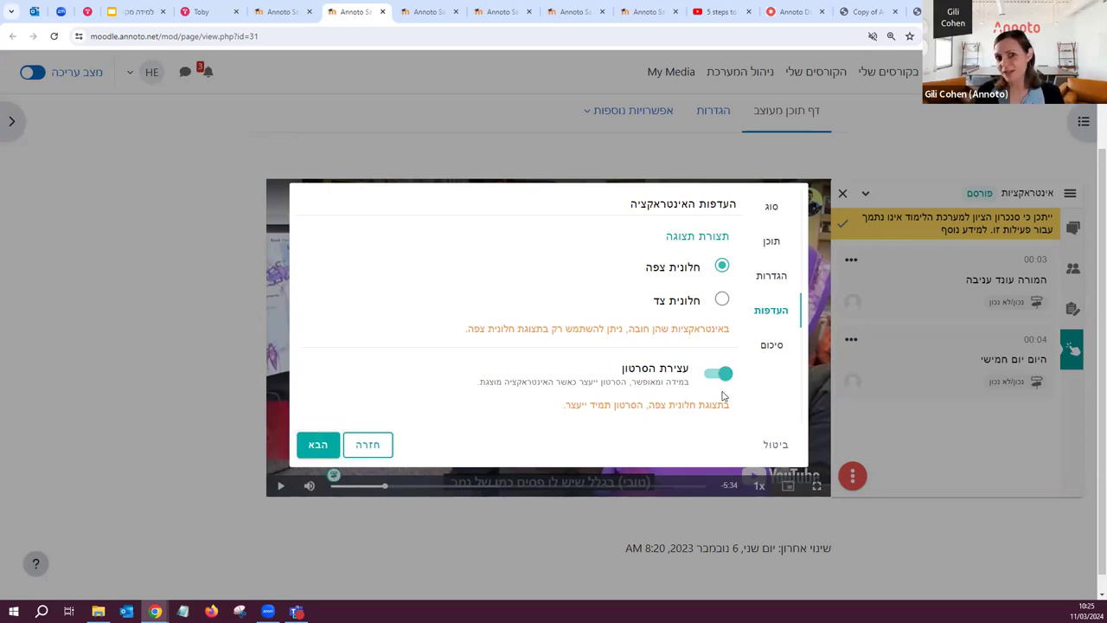
click(315, 448)
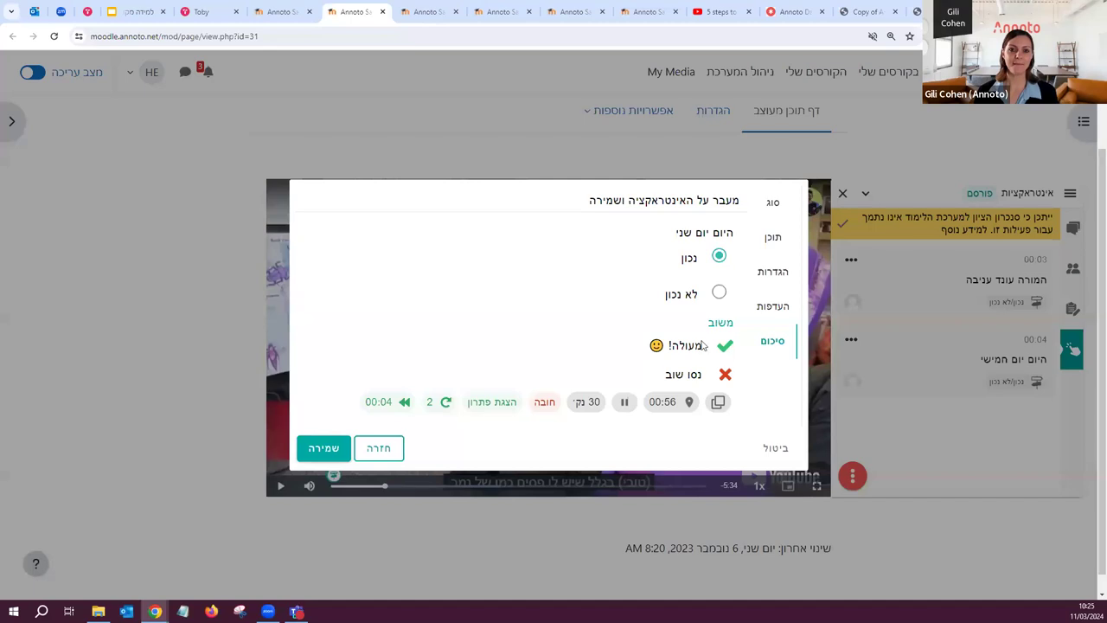
click(324, 448)
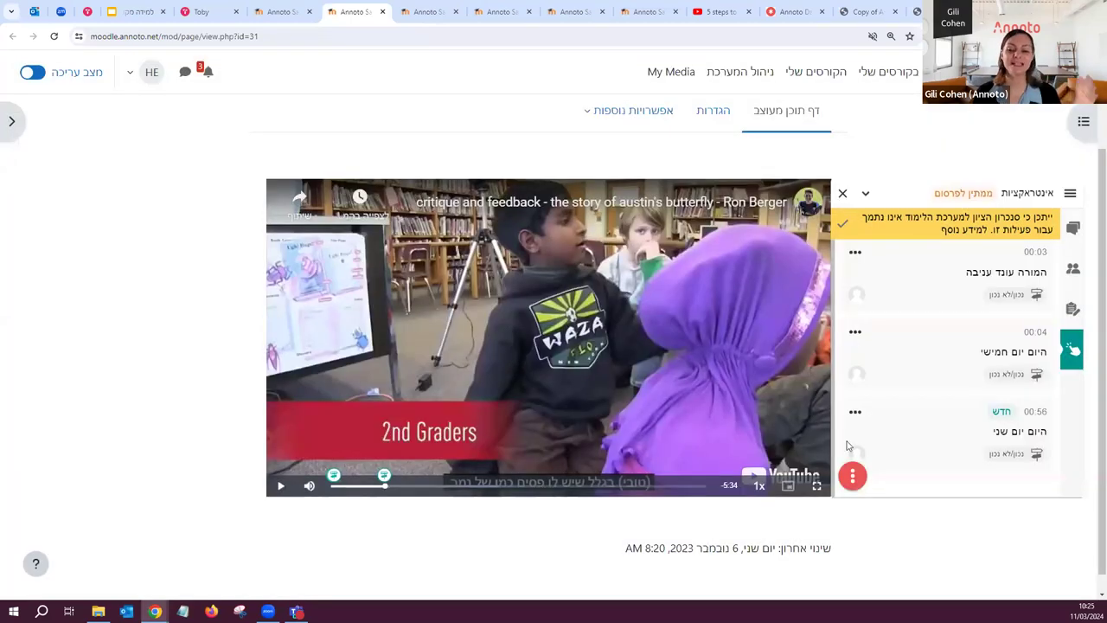
Step: Preview the video with its pending interactions and play it up to the first question
click(852, 475)
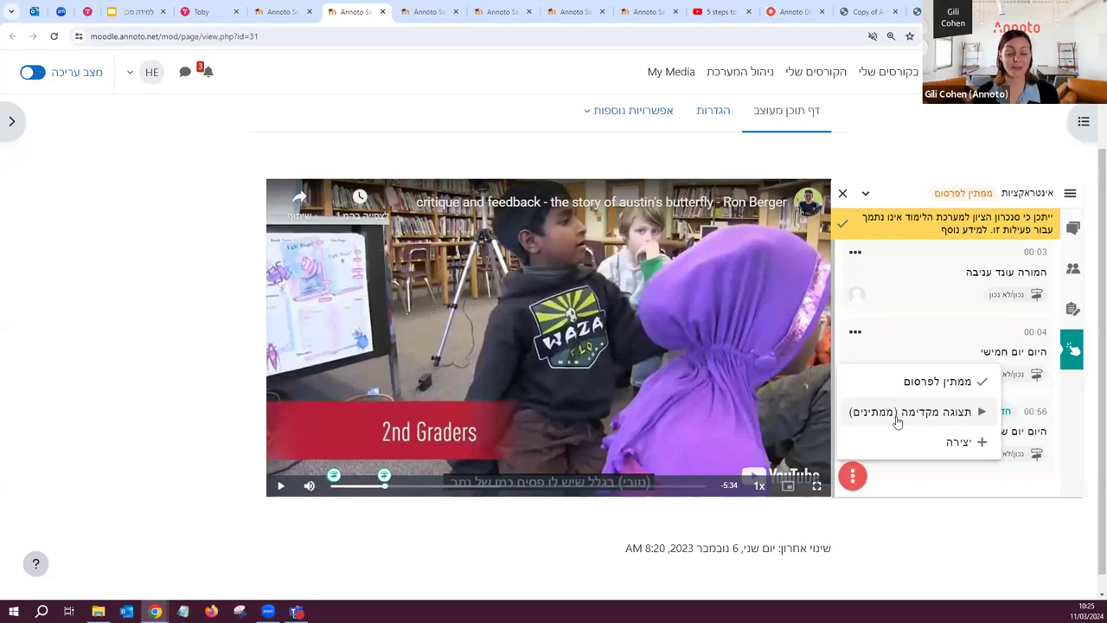
click(897, 415)
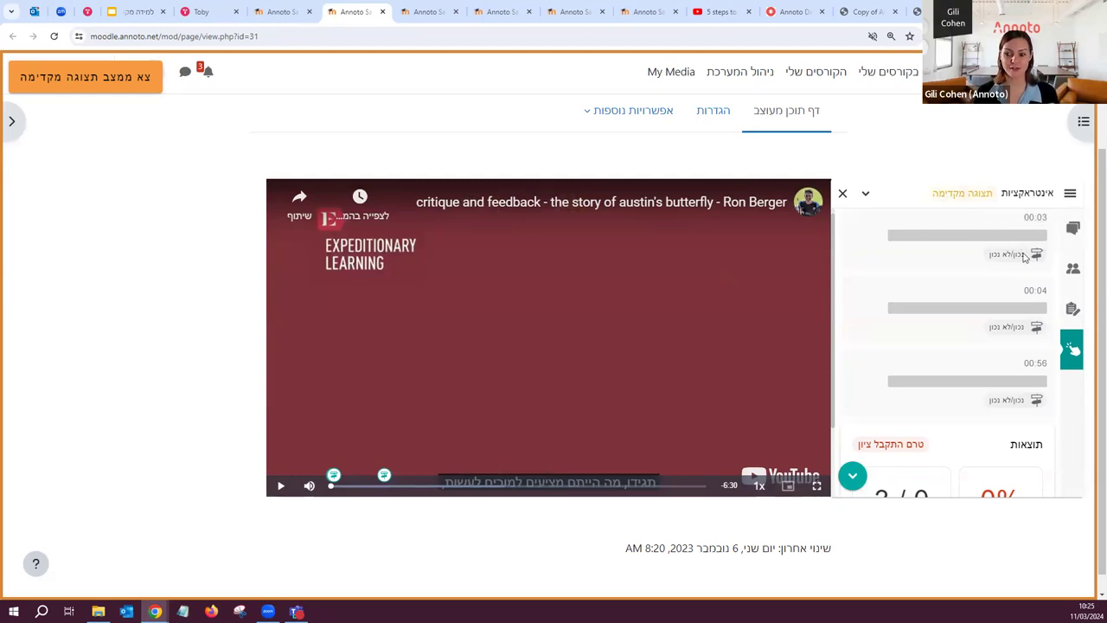
click(575, 337)
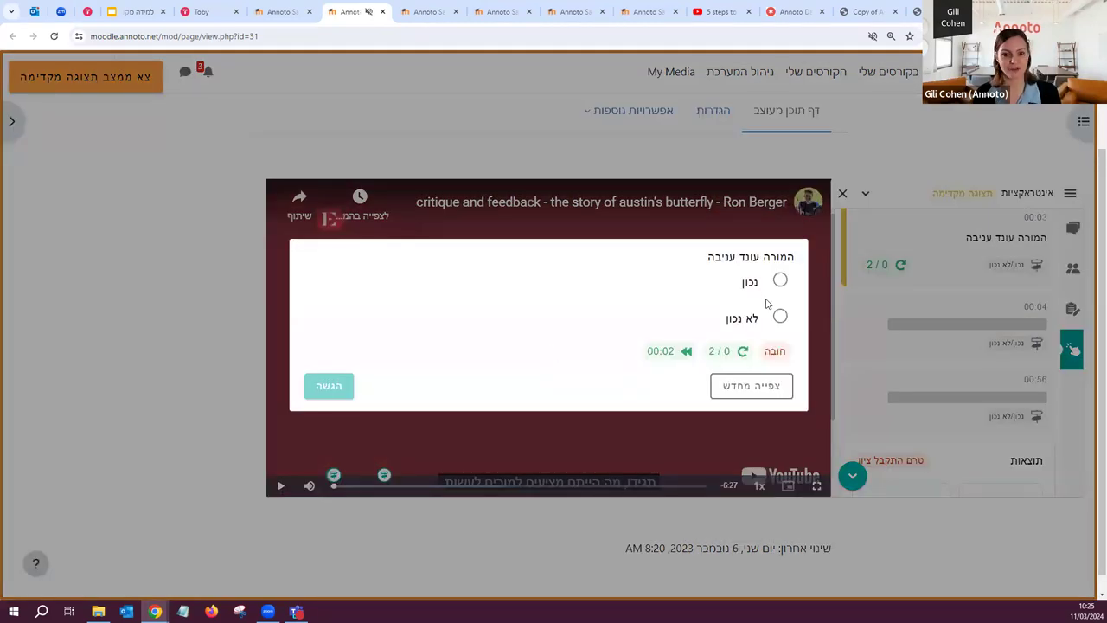
Step: Submit נכון for the question at 00:03, check the results summary and exit the preview
click(779, 282)
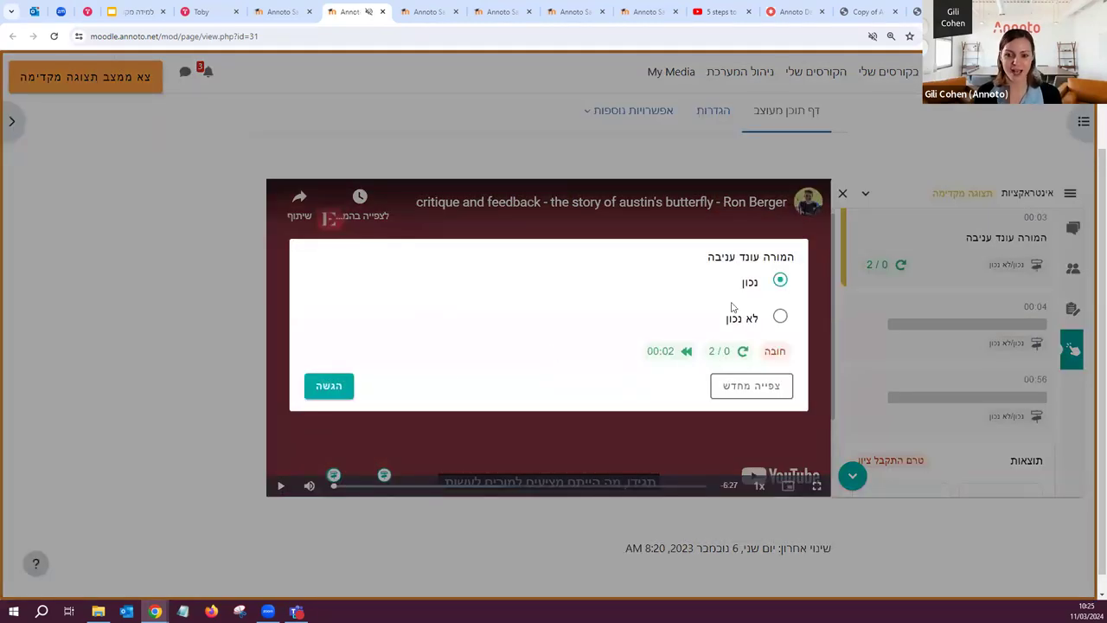
click(329, 387)
click(344, 403)
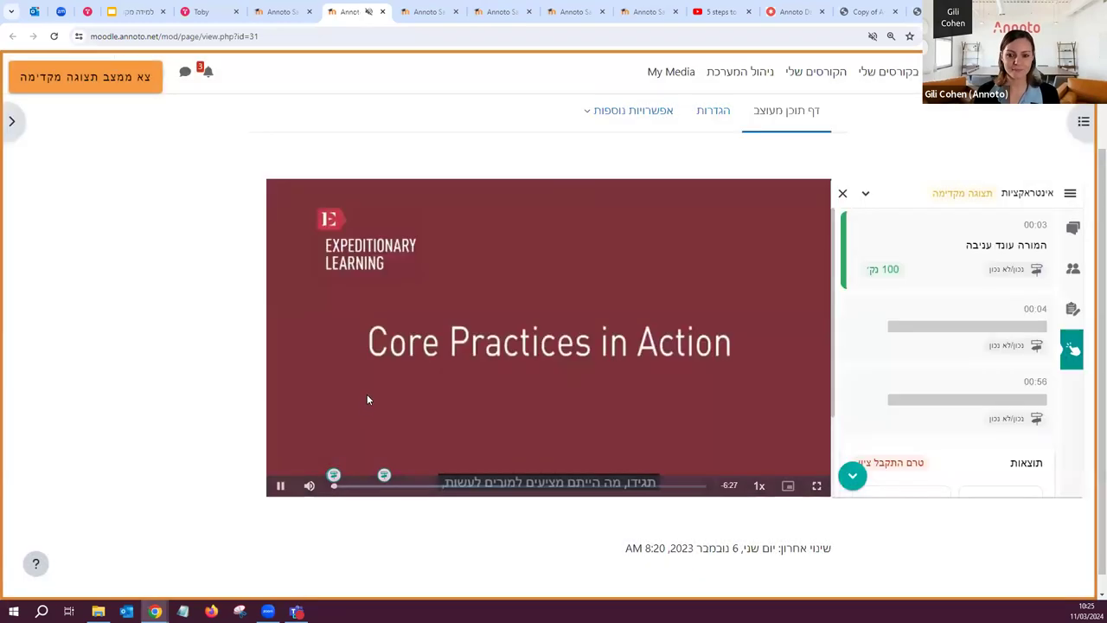
scroll(946, 447, down, 2)
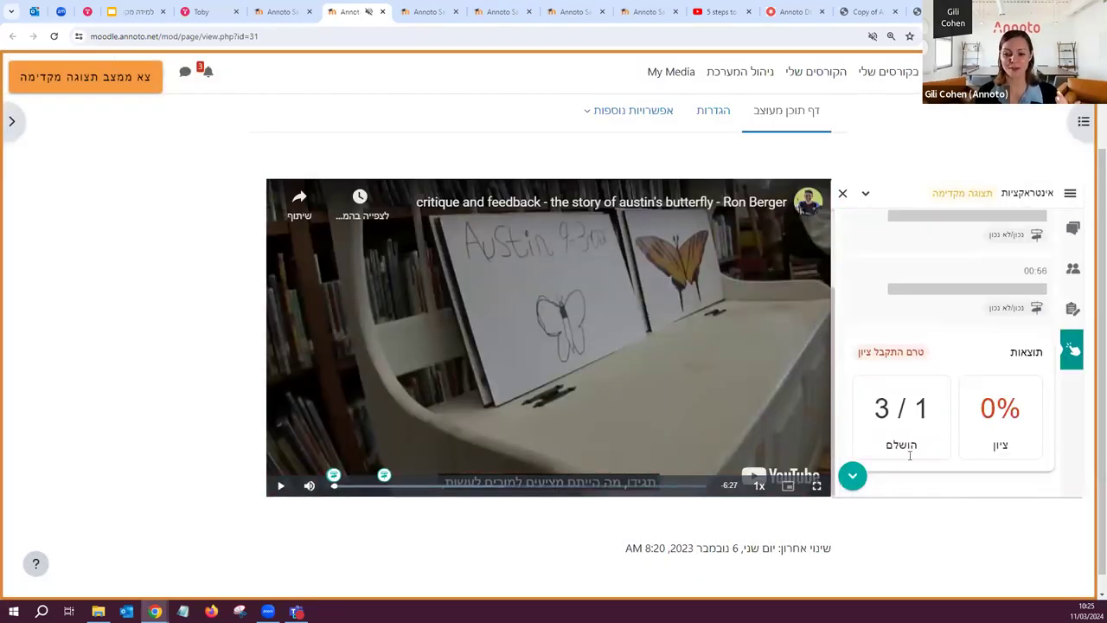
click(108, 83)
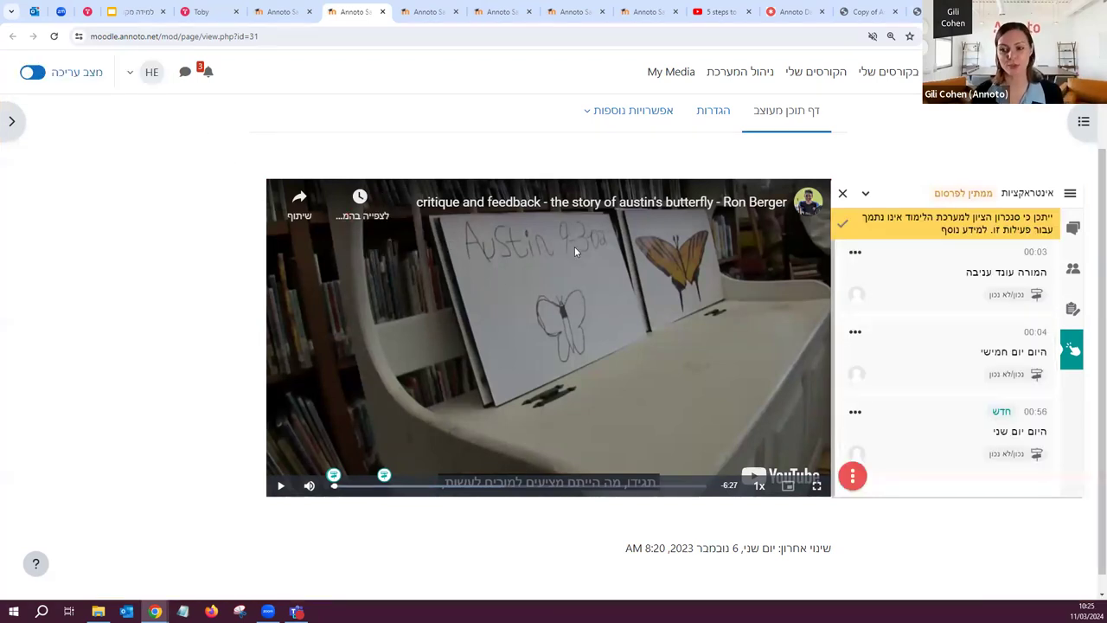
Step: Examine the butterfly video's comments and the example pages for the cell video, TED notebook, recorded-lesson feedback and children's shows quiz
click(1066, 229)
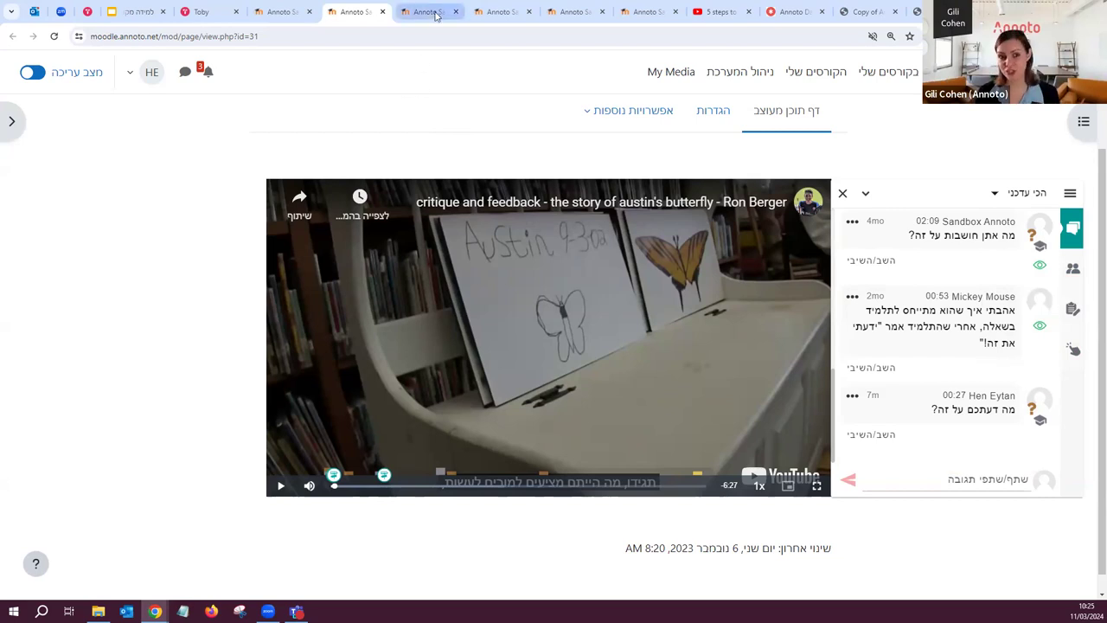
click(497, 12)
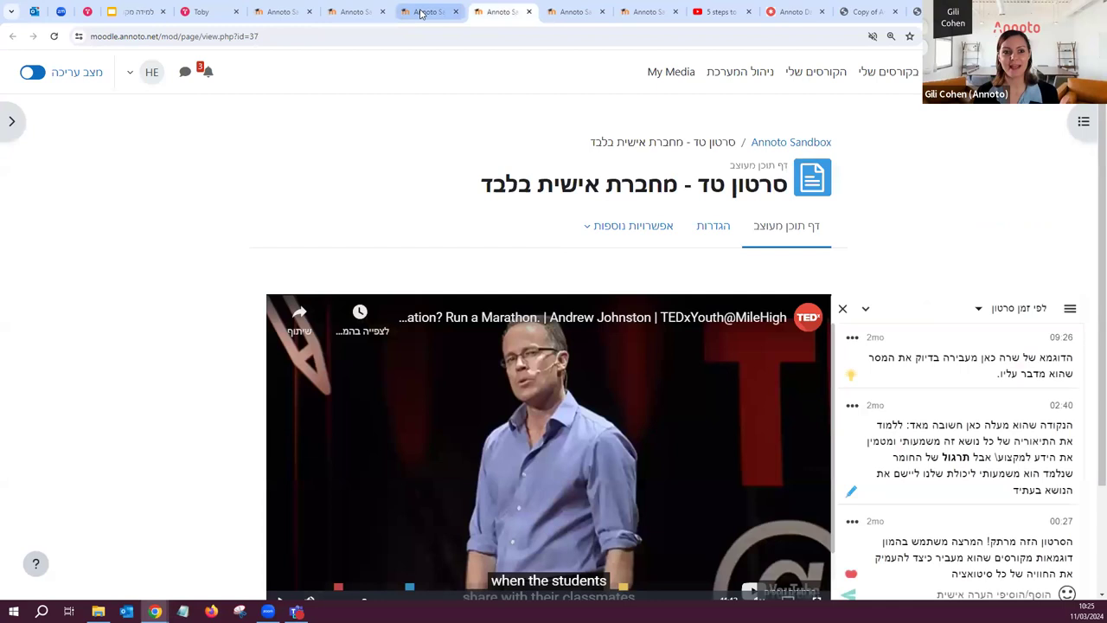
click(428, 12)
scroll(779, 338, down, 1)
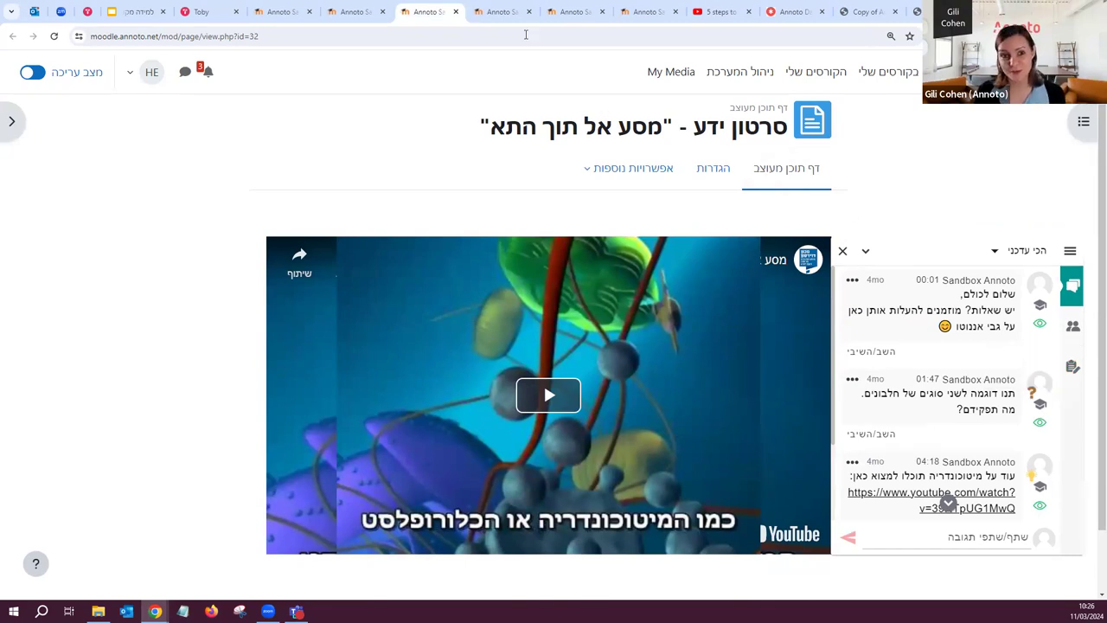
click(499, 14)
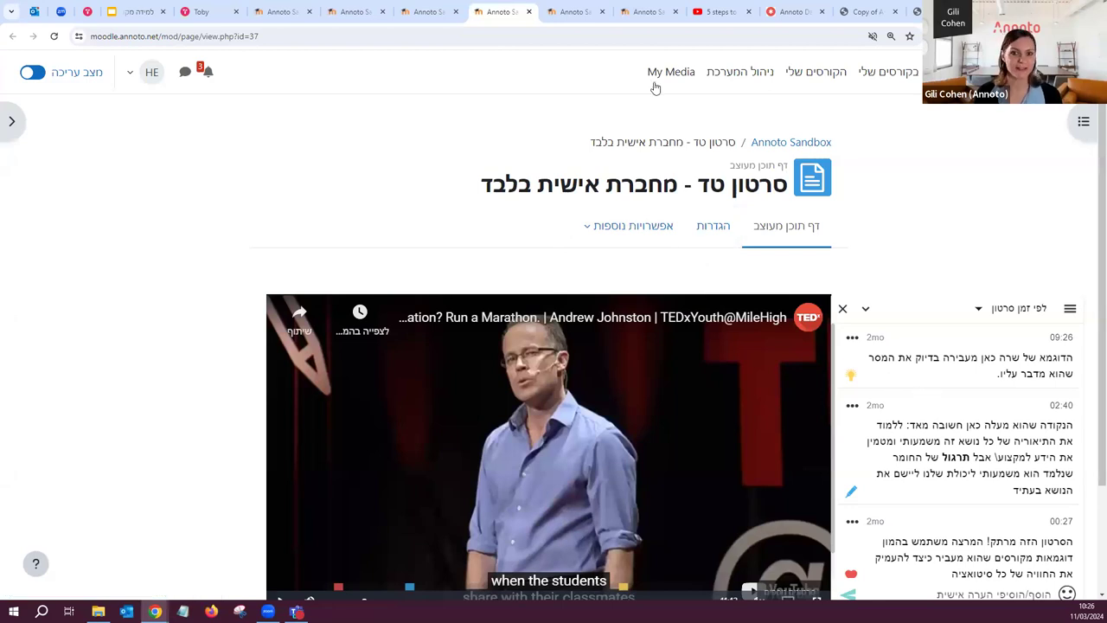
click(566, 13)
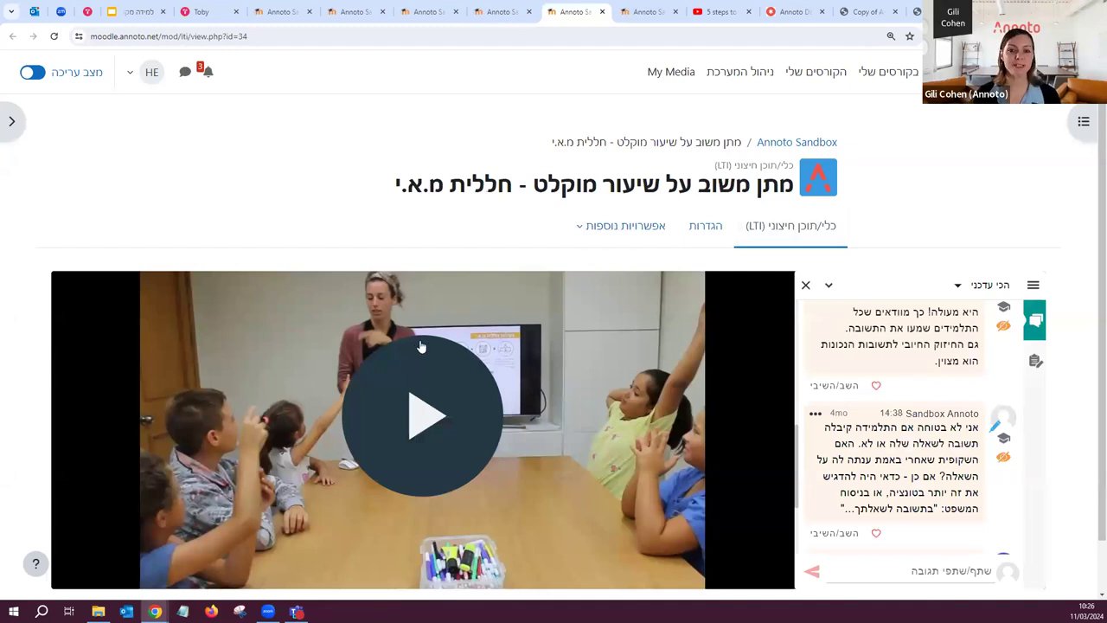
scroll(449, 369, down, 1)
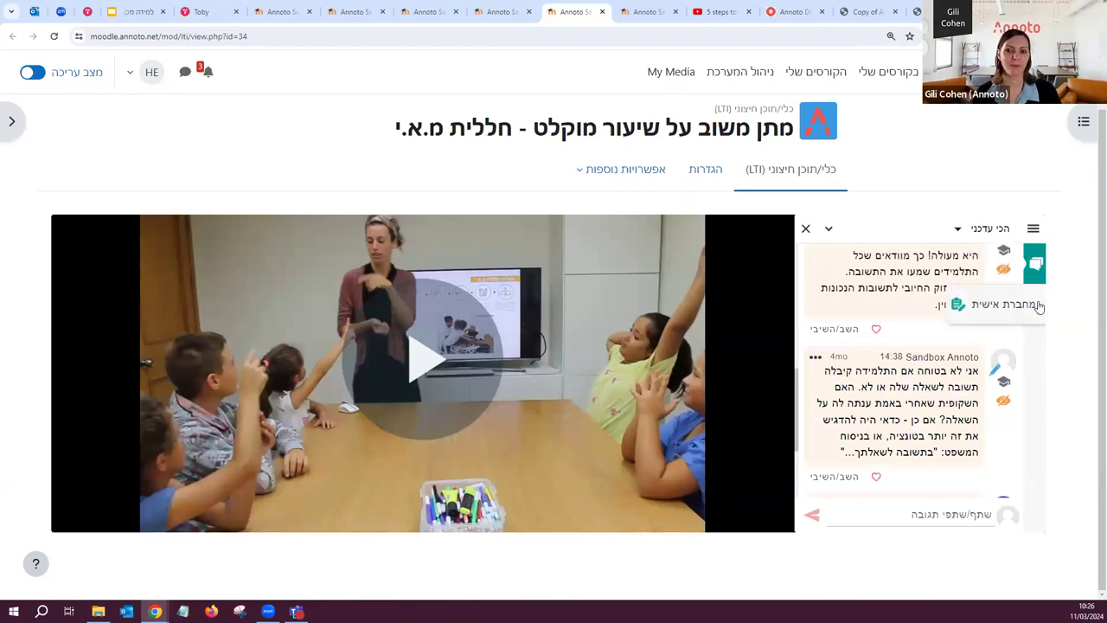
click(650, 12)
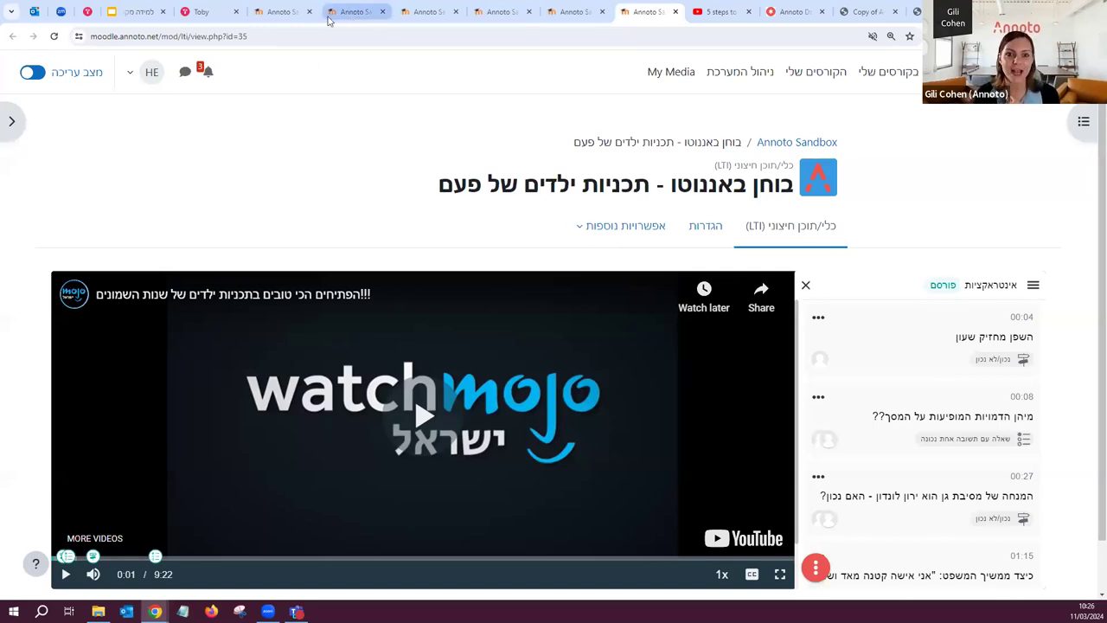
Step: Return from the demo video page to the Annoto Sandbox course and open the דשבורד אננוטו activity in its introduction section
click(286, 13)
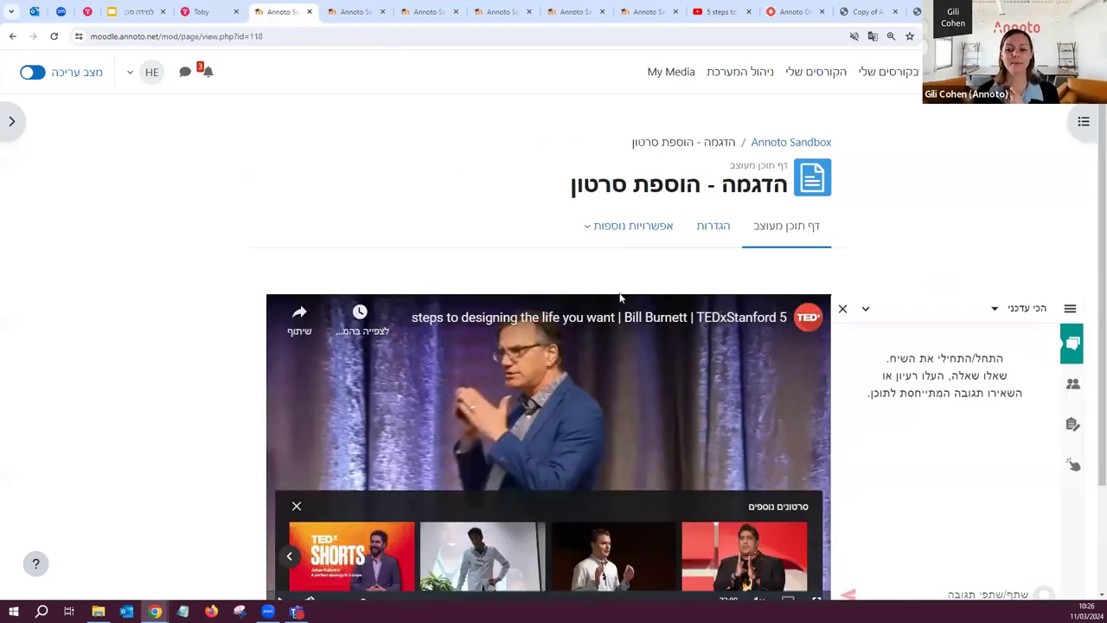
click(776, 145)
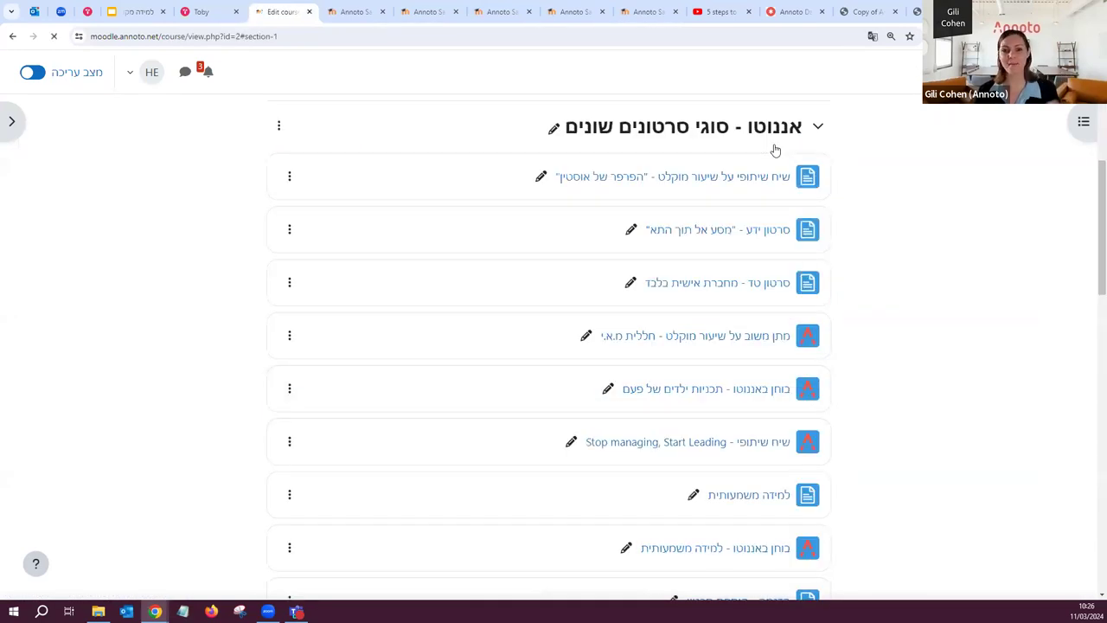
scroll(883, 222, up, 2)
scroll(882, 223, up, 3)
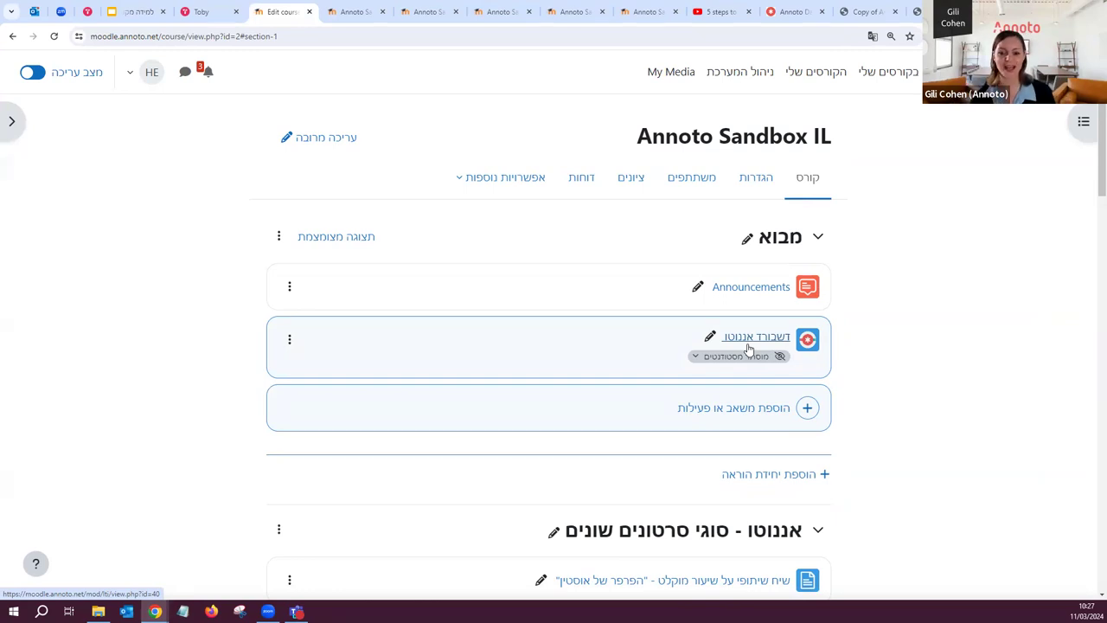
click(765, 343)
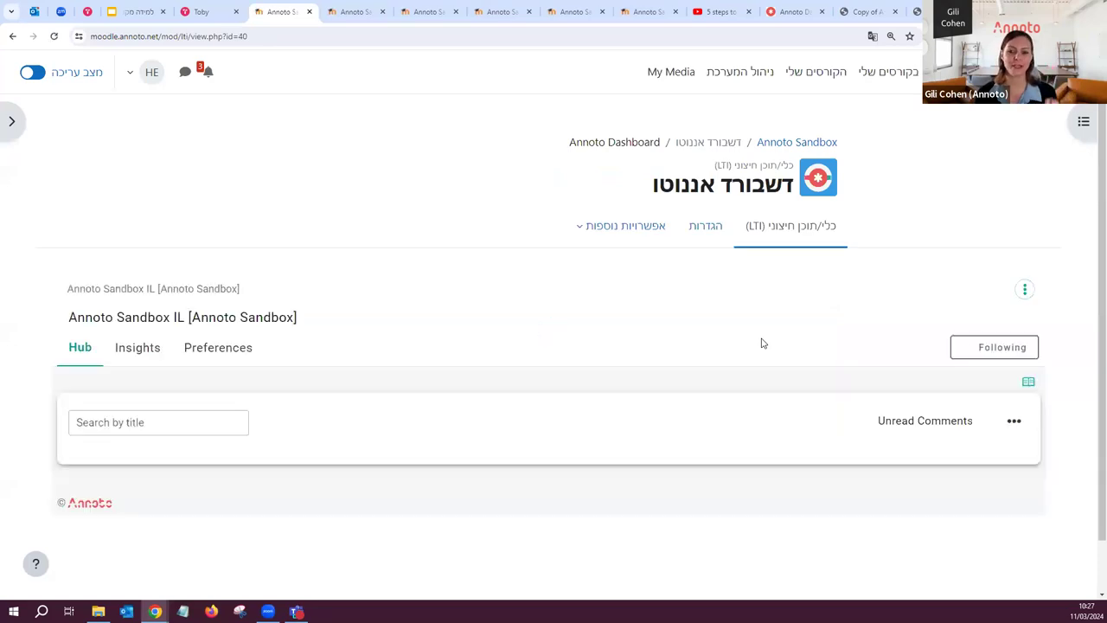
key(ctrl+minus)
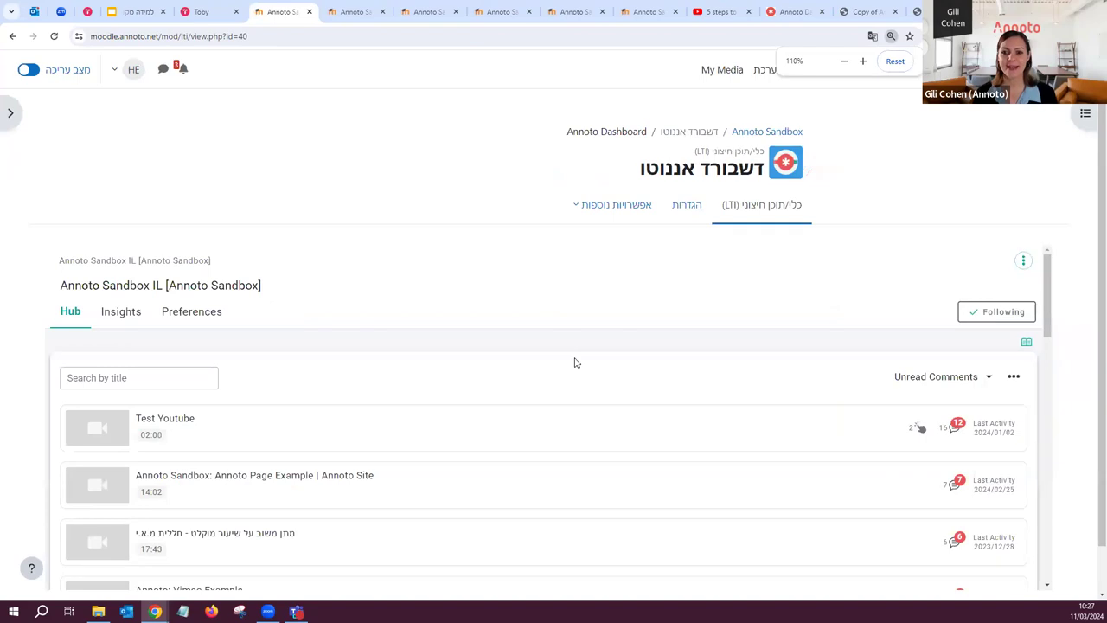
Step: Look through the list of course videos and their unread comments in the dashboard's Hub
key(ctrl+minus)
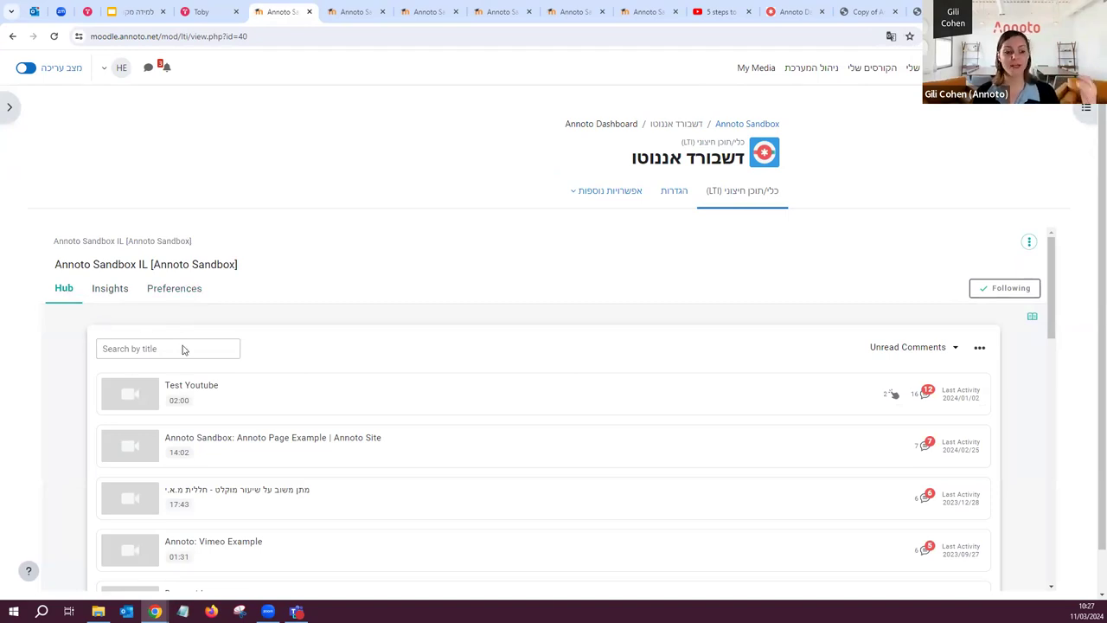
scroll(296, 435, down, 3)
scroll(297, 435, up, 1)
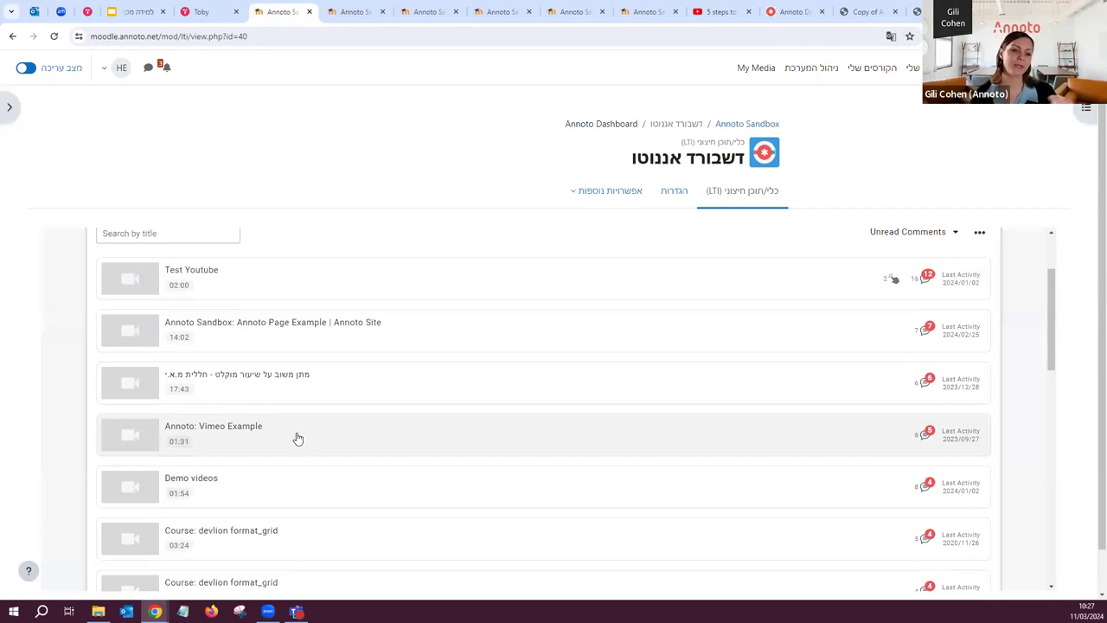
scroll(297, 438, up, 3)
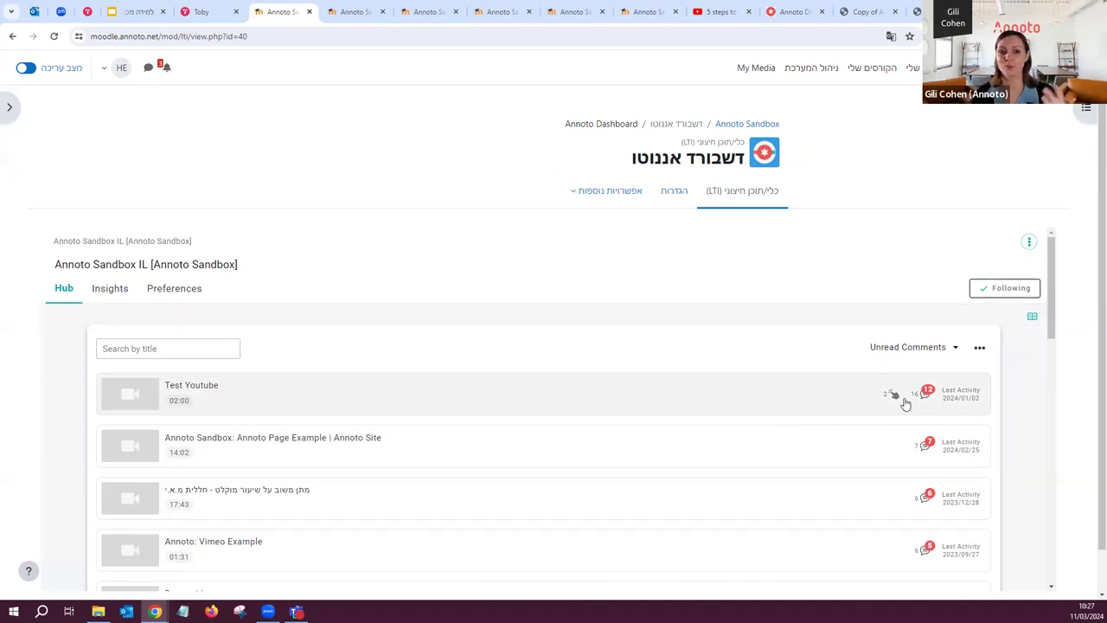
Step: Open the Annoto Sandbox course's Insights overview and examine its user participation chart and activity figures
click(109, 291)
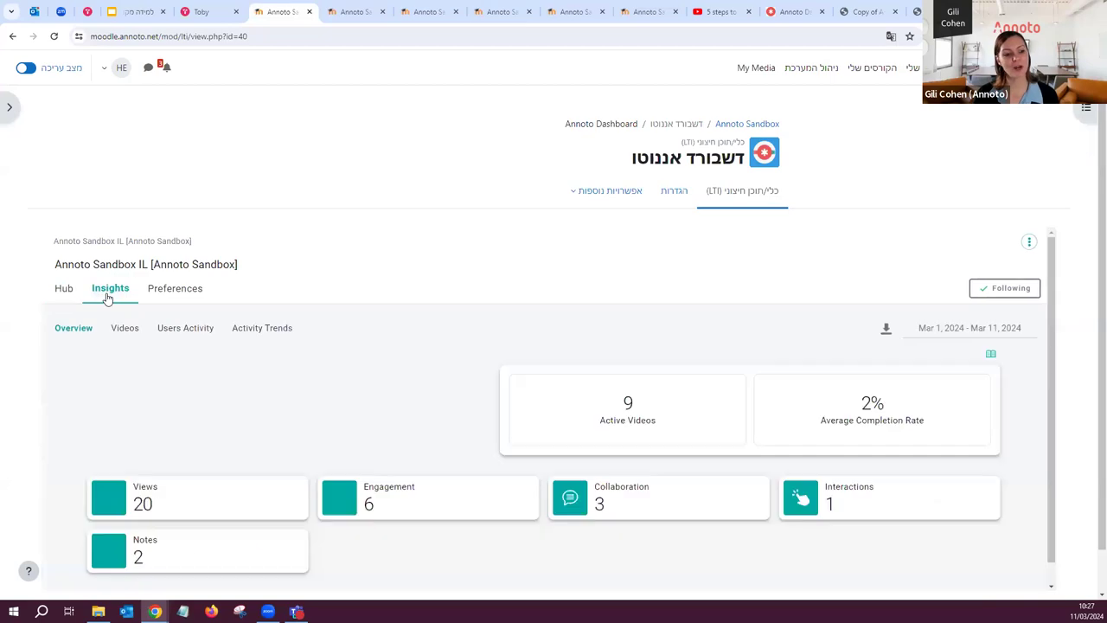
scroll(514, 418, down, 1)
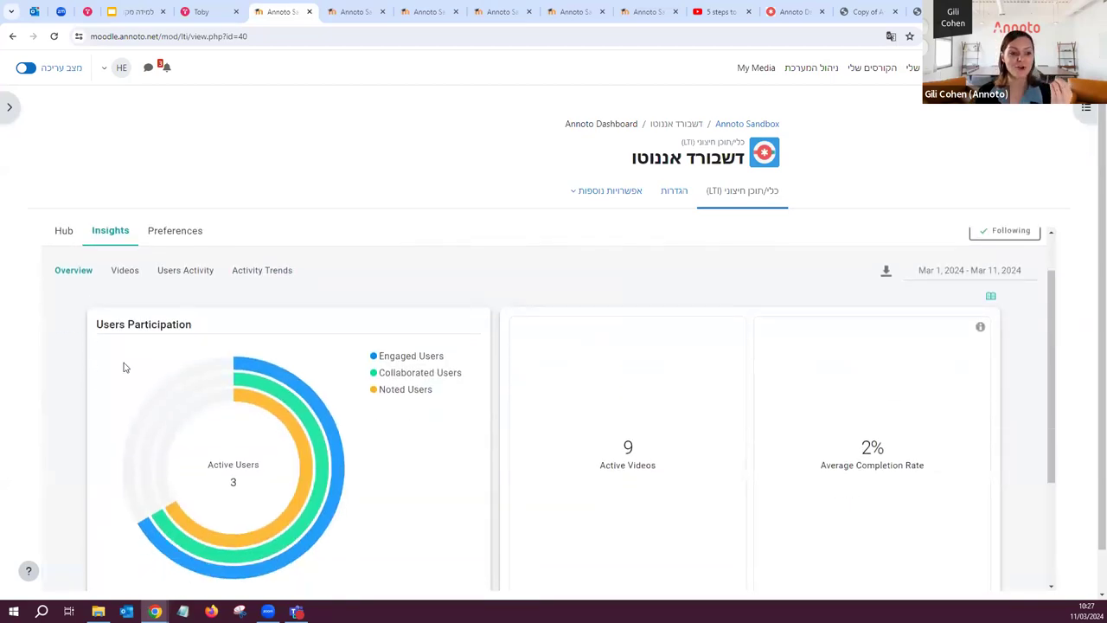
scroll(367, 494, down, 2)
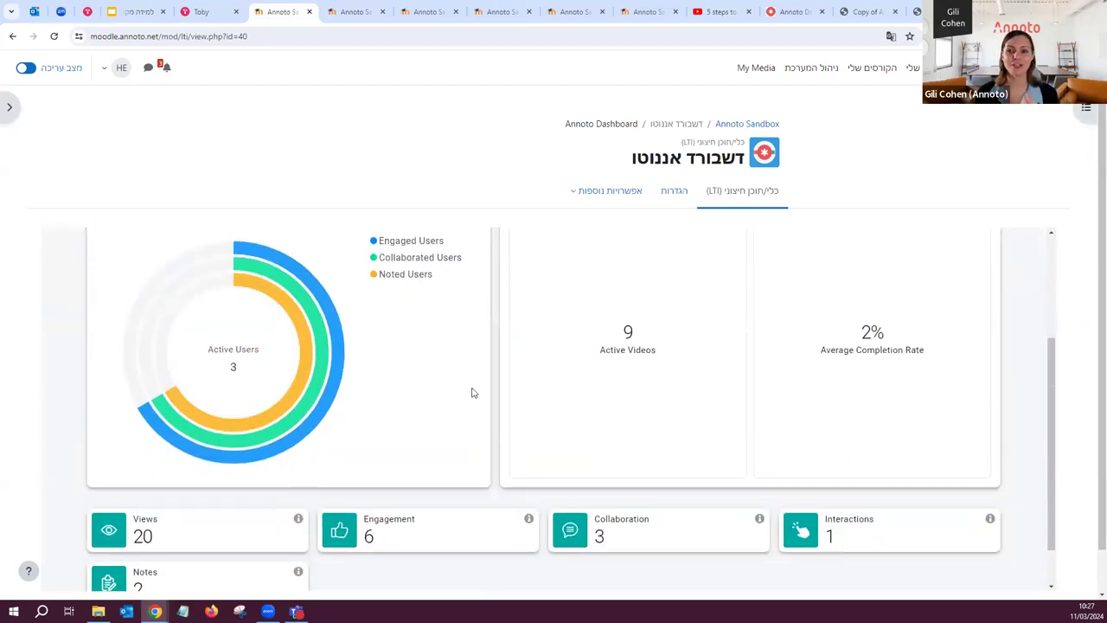
Step: Switch to the standalone Annoto dashboard and examine the 2023 Insights overview of the קורס היכרות עם אננוטו course, including its Noted Users share
click(781, 12)
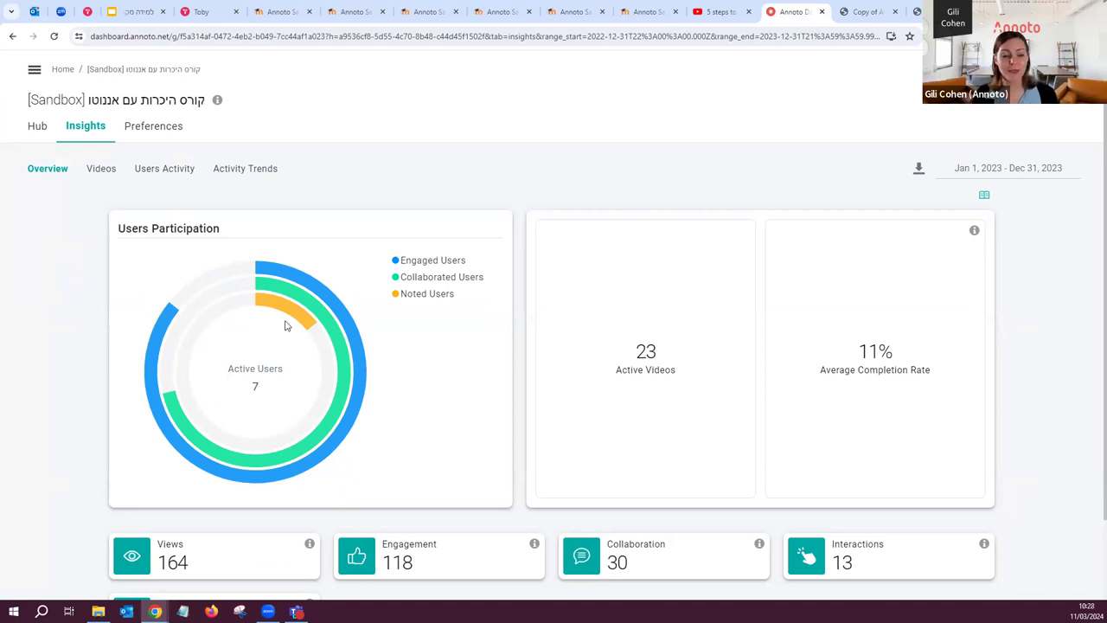
mouse_move(289, 318)
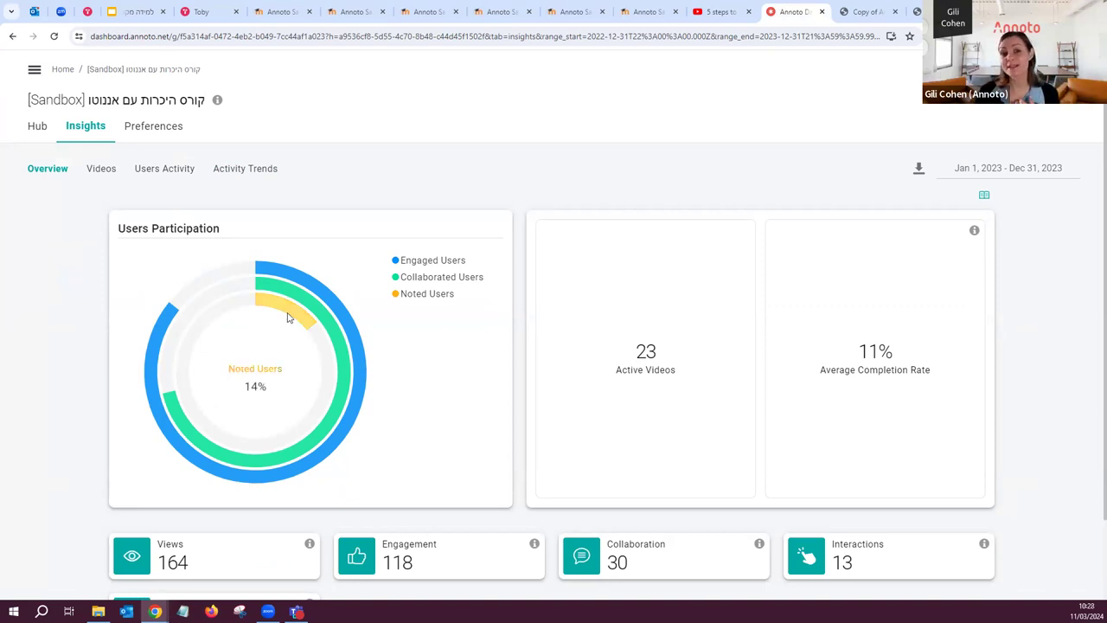
mouse_move(346, 380)
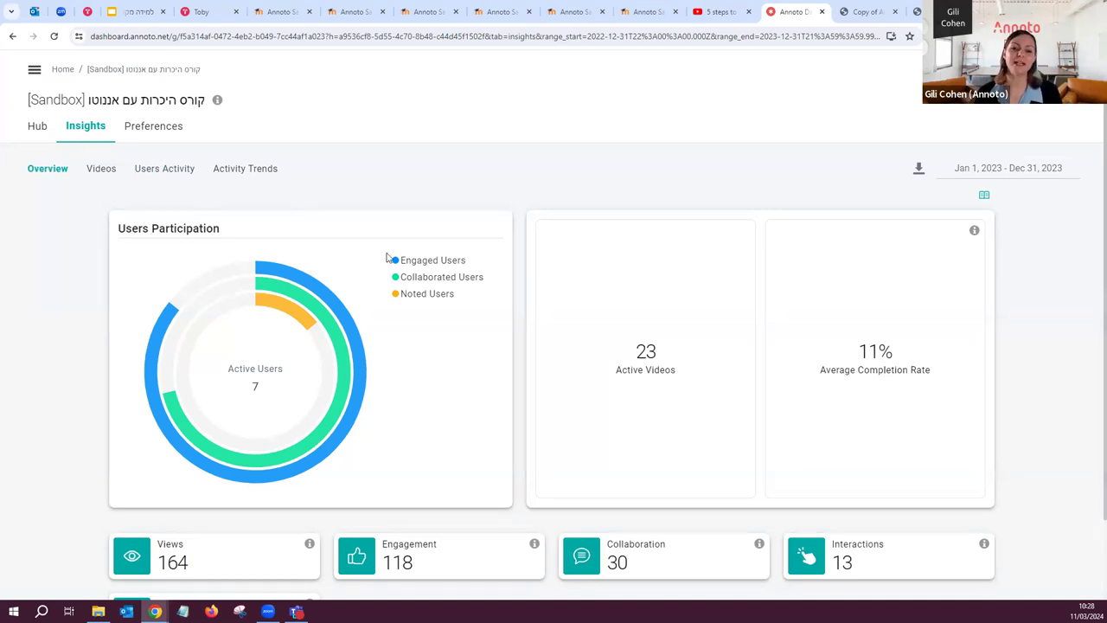
scroll(358, 383, down, 1)
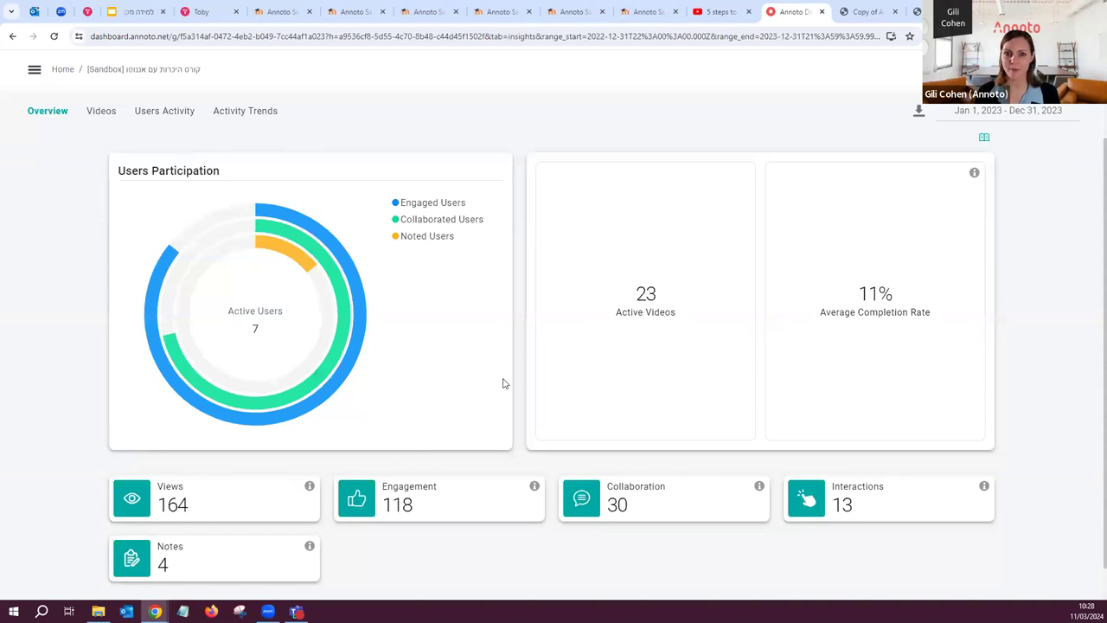
scroll(504, 383, up, 1)
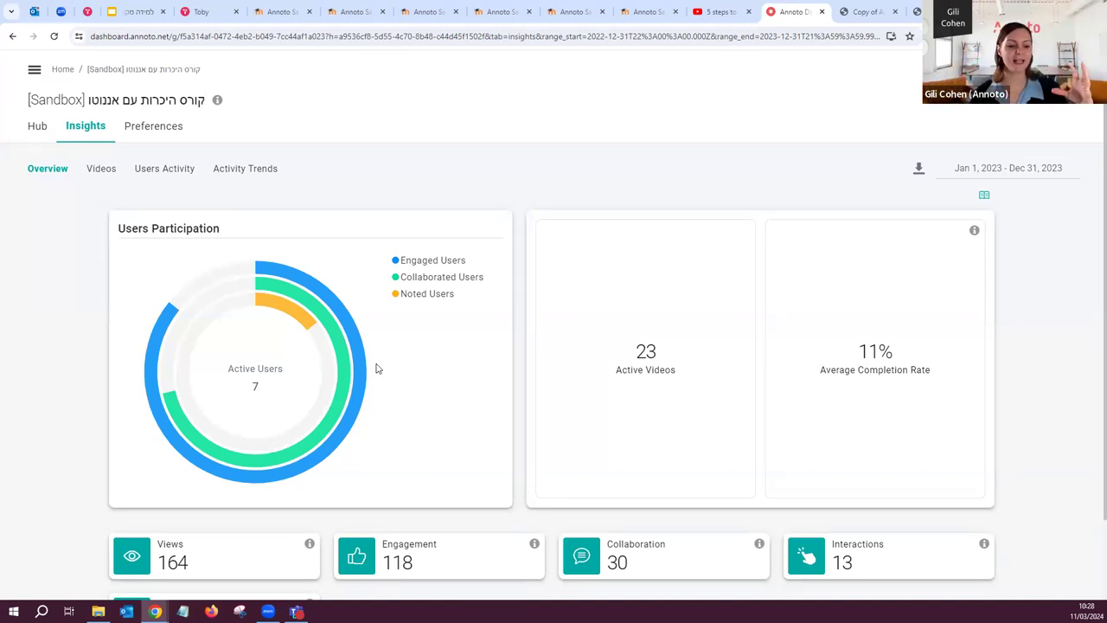
Step: Sort the Course Videos table by Engagement and examine the Course Users Activity table for the same period
click(103, 170)
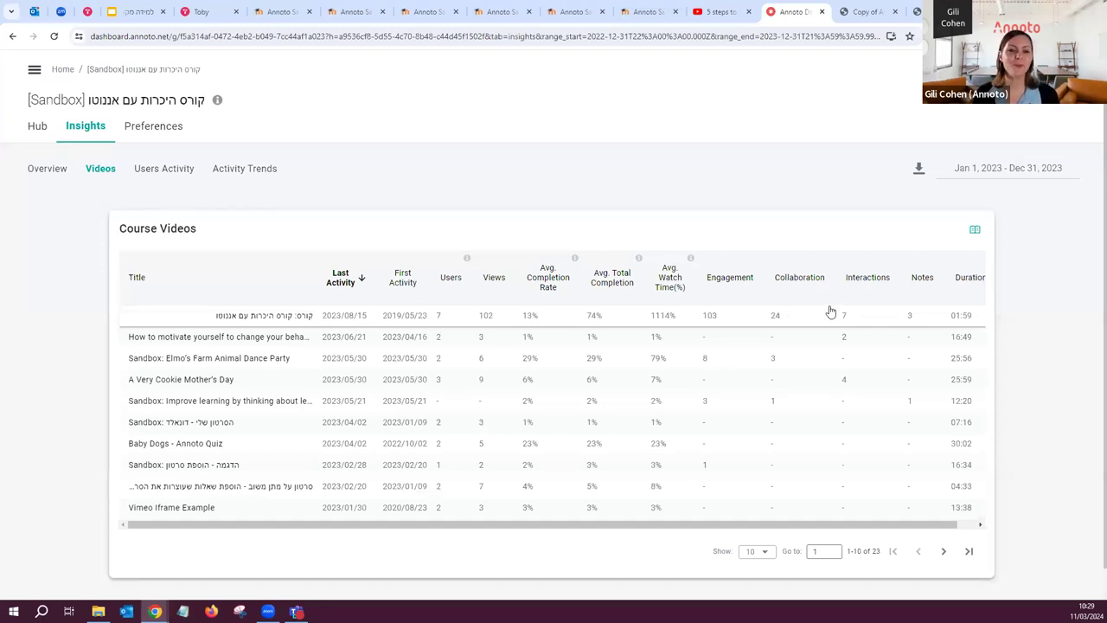
click(735, 285)
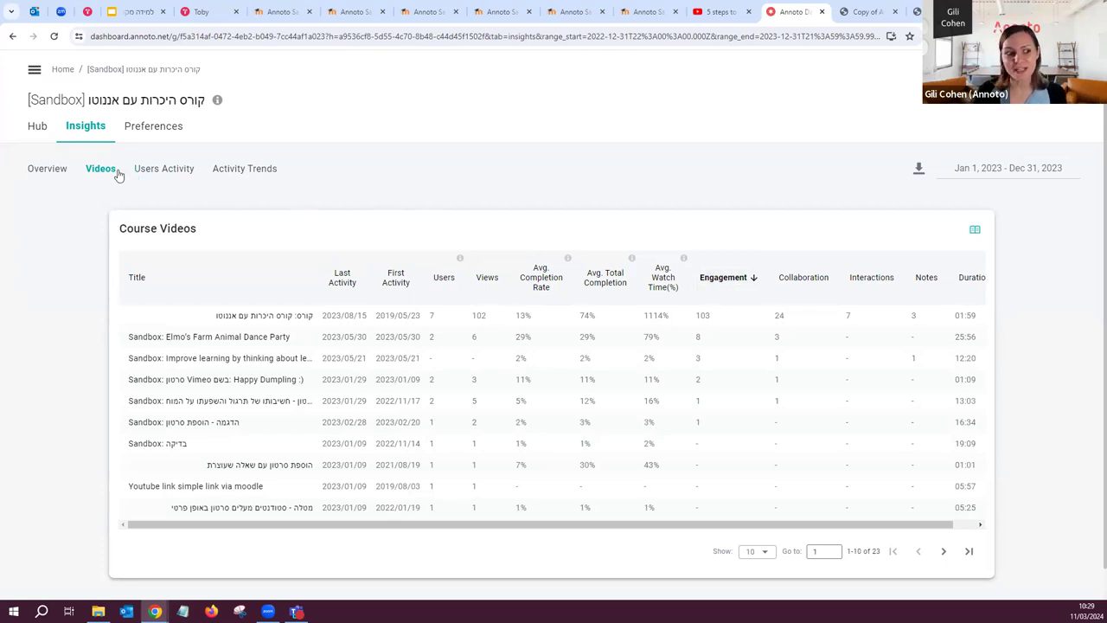
click(159, 169)
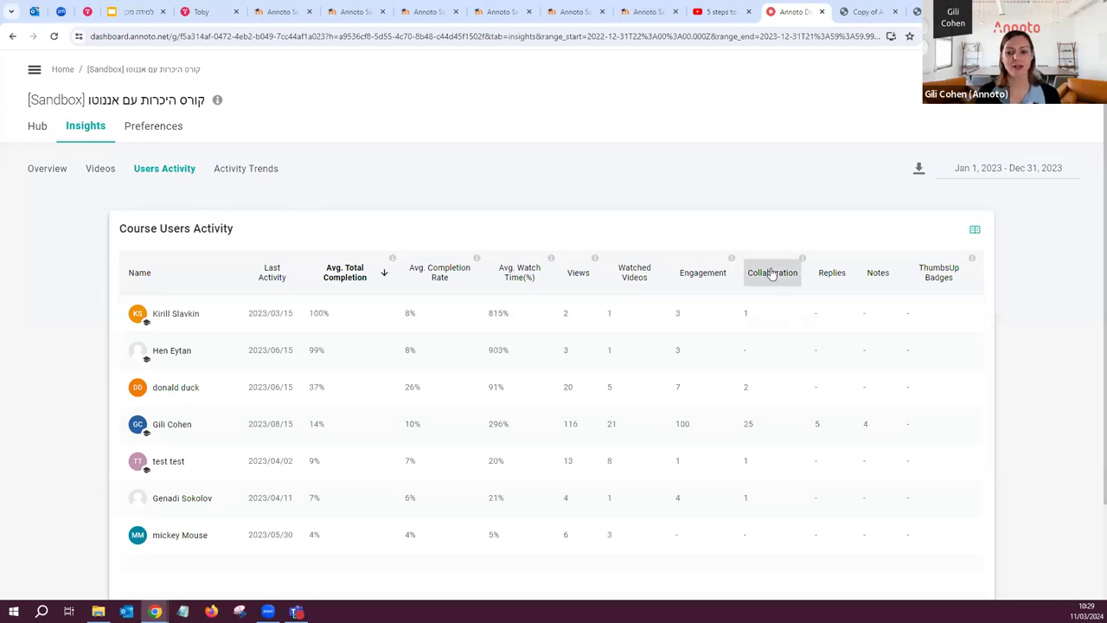
mouse_move(778, 281)
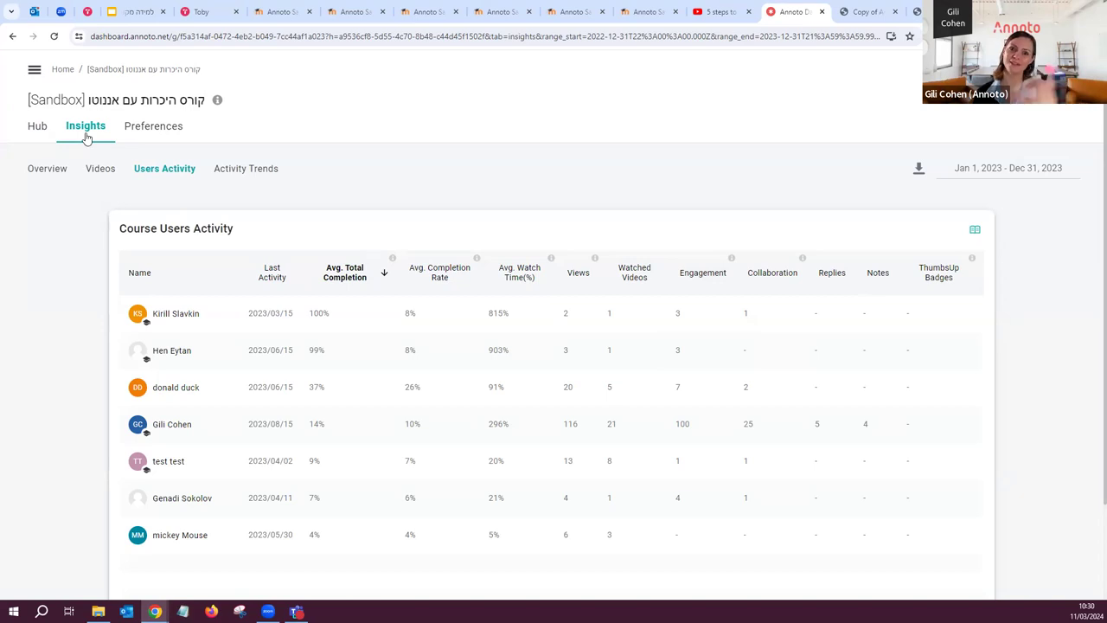
Step: Open the course's Preferences and compare them with the butterfly and recorded-lesson feedback pages in Moodle, returning to the feature settings
click(143, 128)
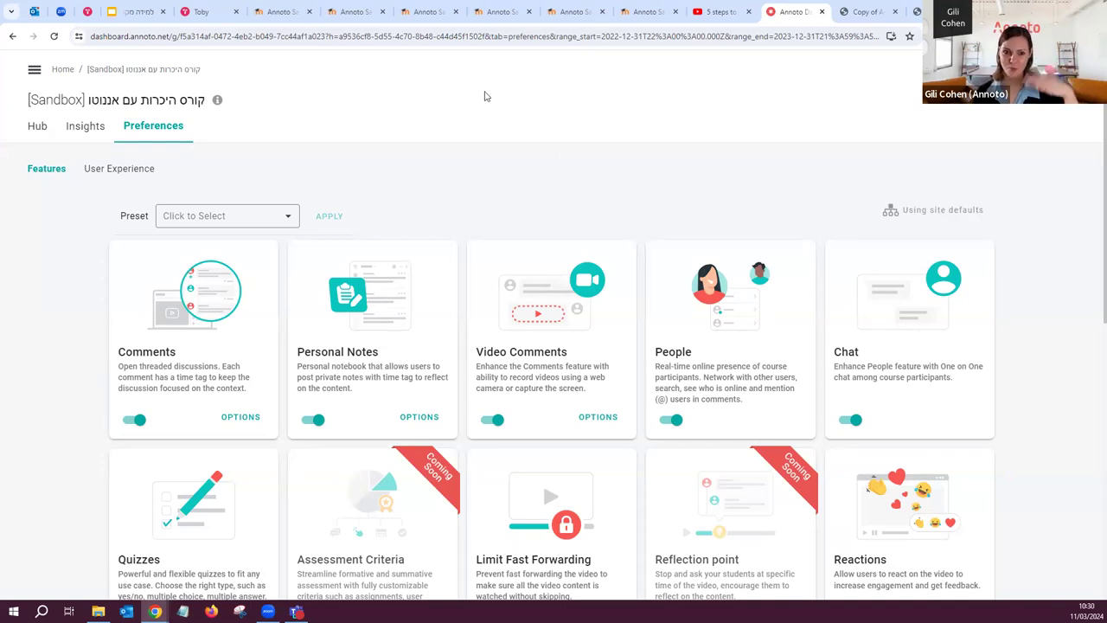
click(344, 15)
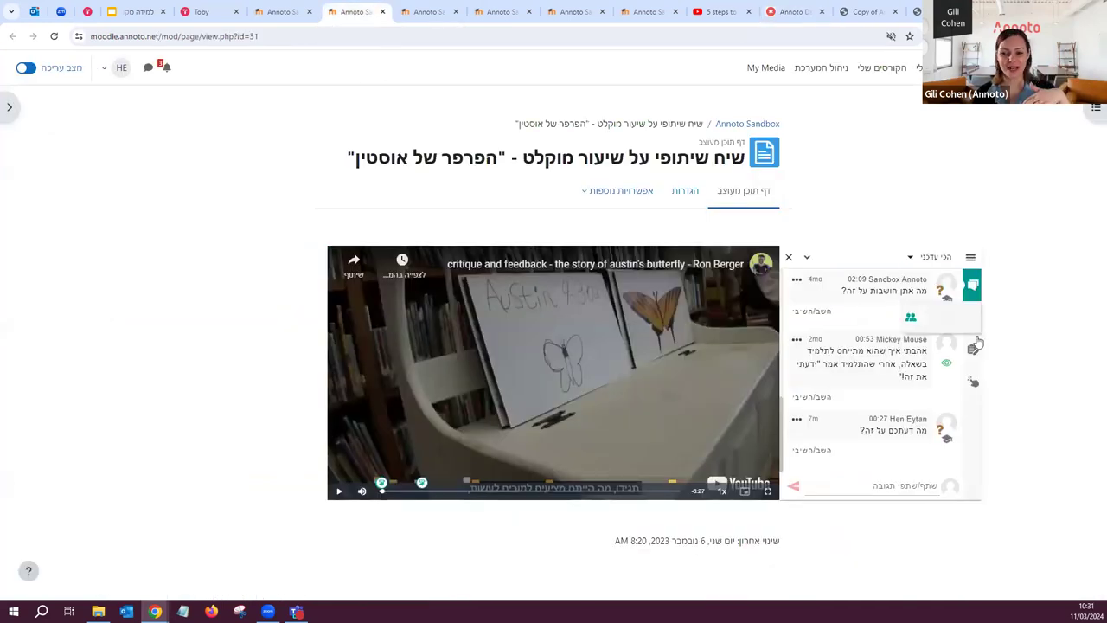
click(560, 19)
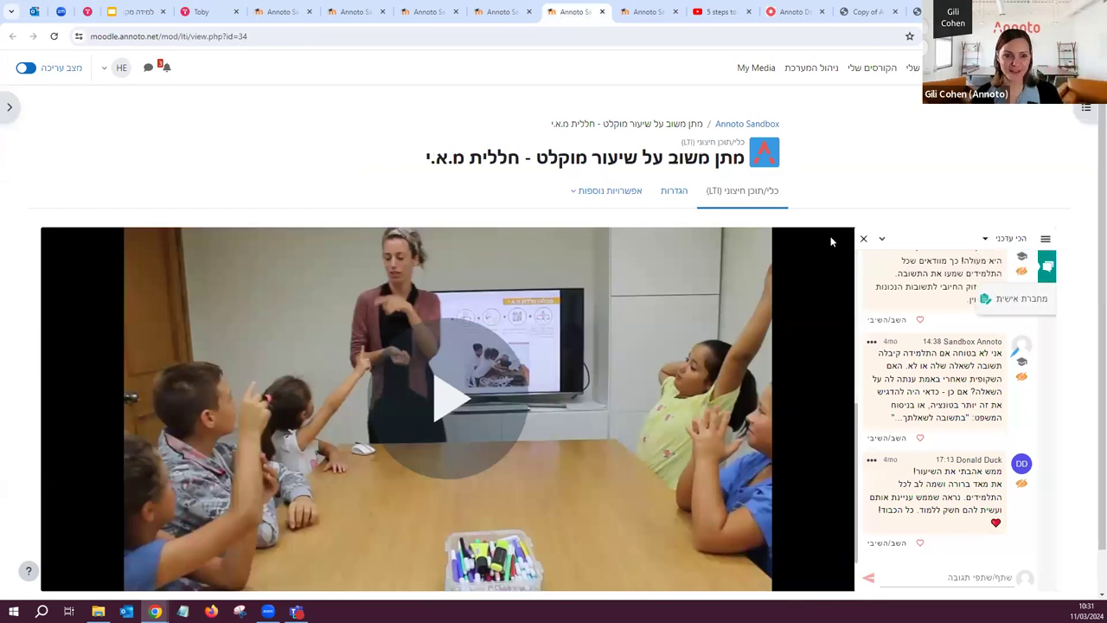
click(269, 17)
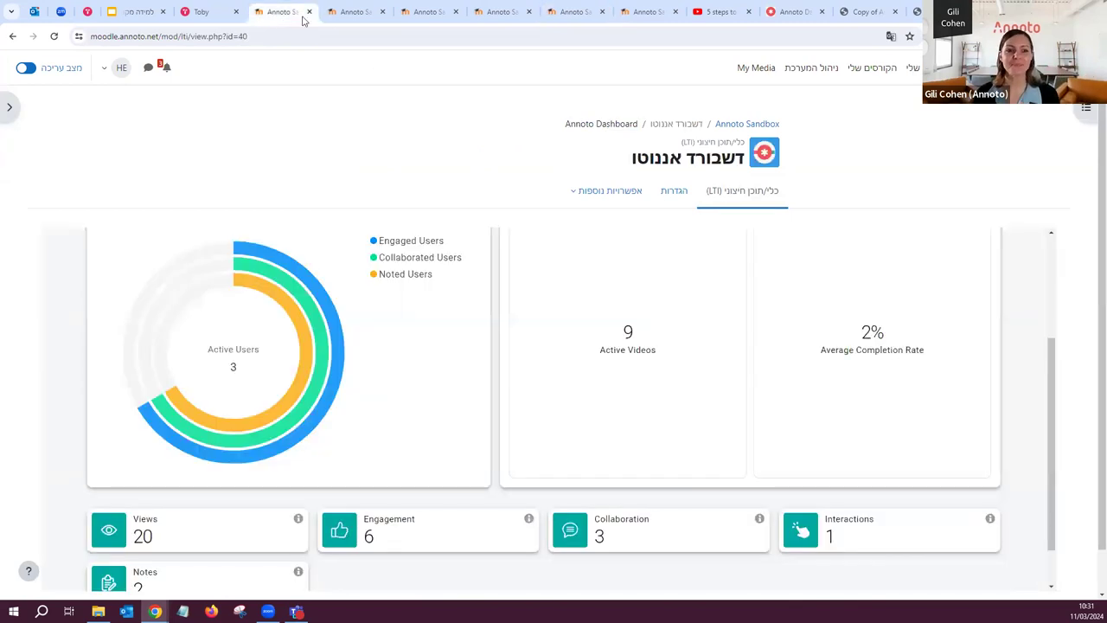
click(350, 13)
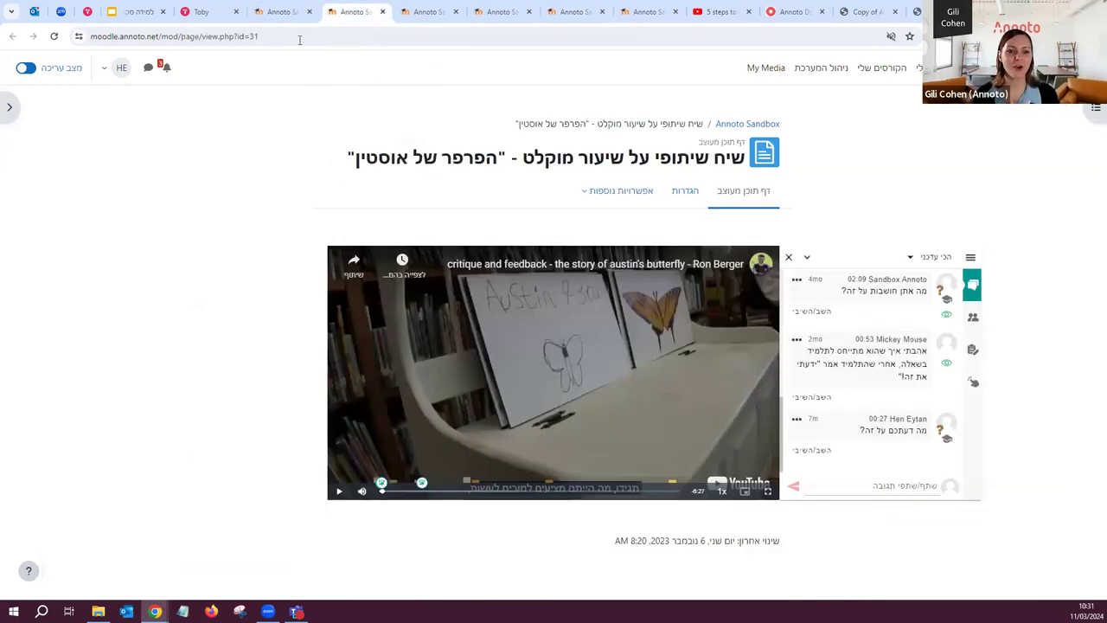
click(794, 11)
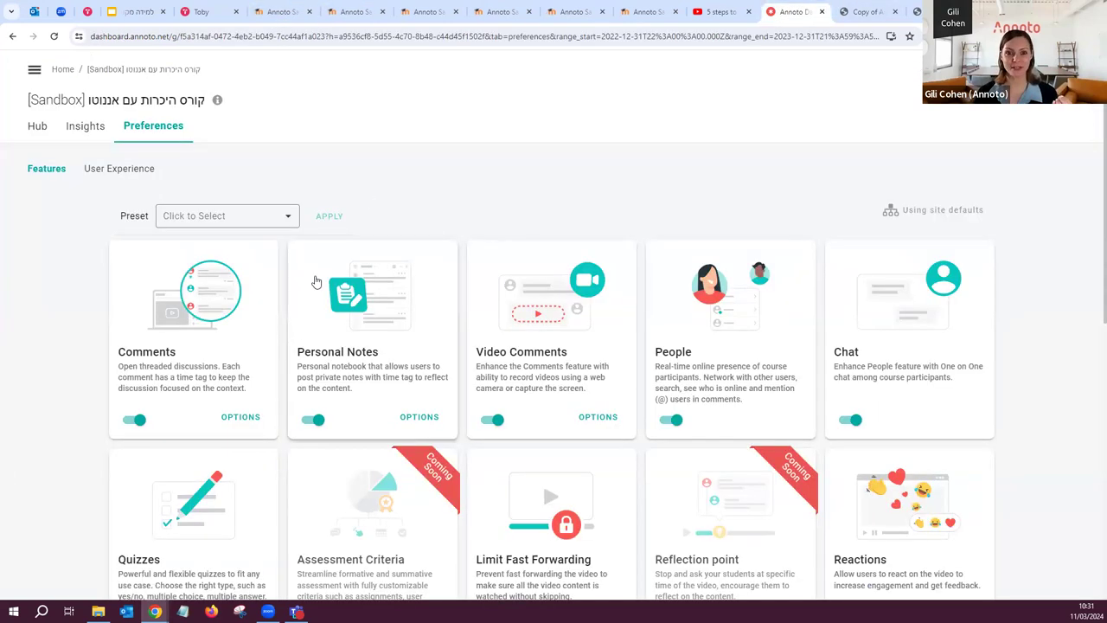
Step: Examine the whole list of feature cards and the Comments options, closing the options without saving
scroll(298, 385, down, 1)
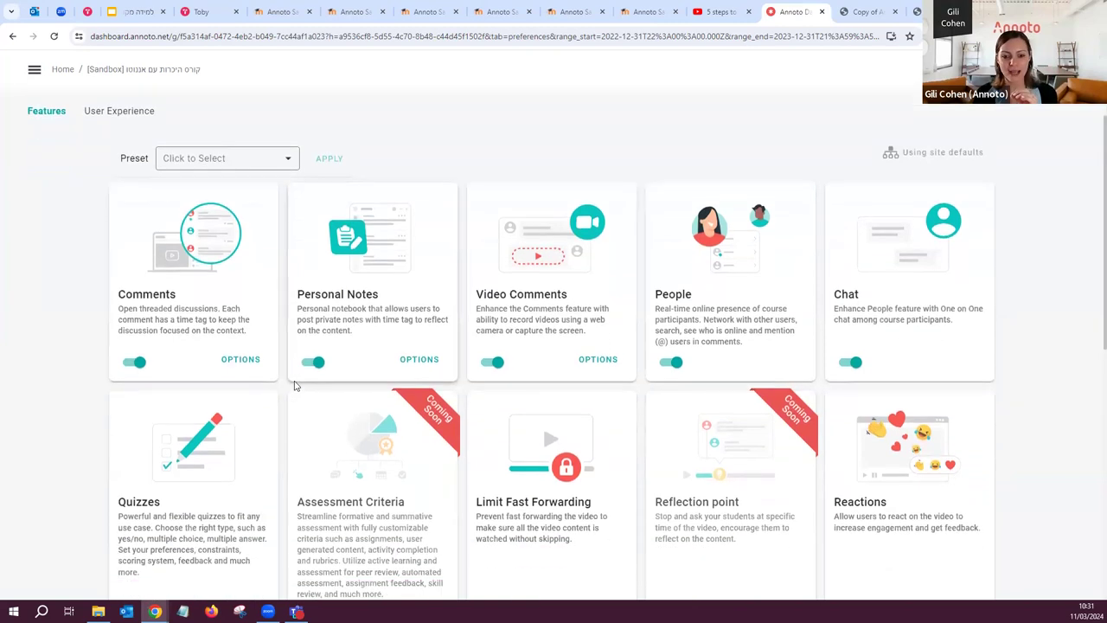
scroll(294, 385, down, 1)
scroll(294, 385, down, 1)
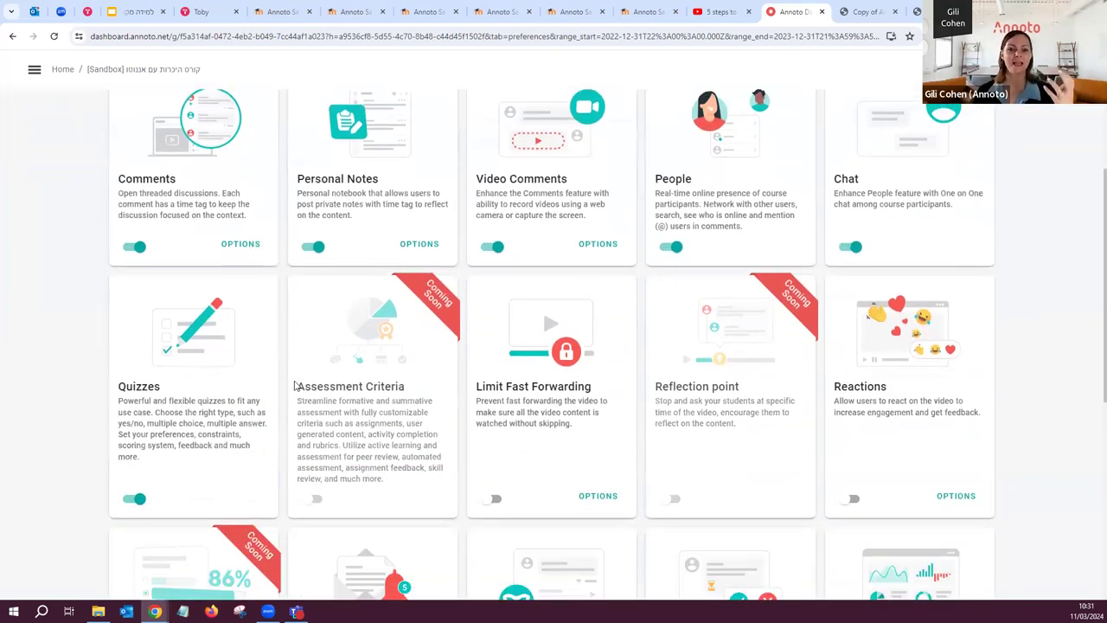
scroll(294, 385, down, 3)
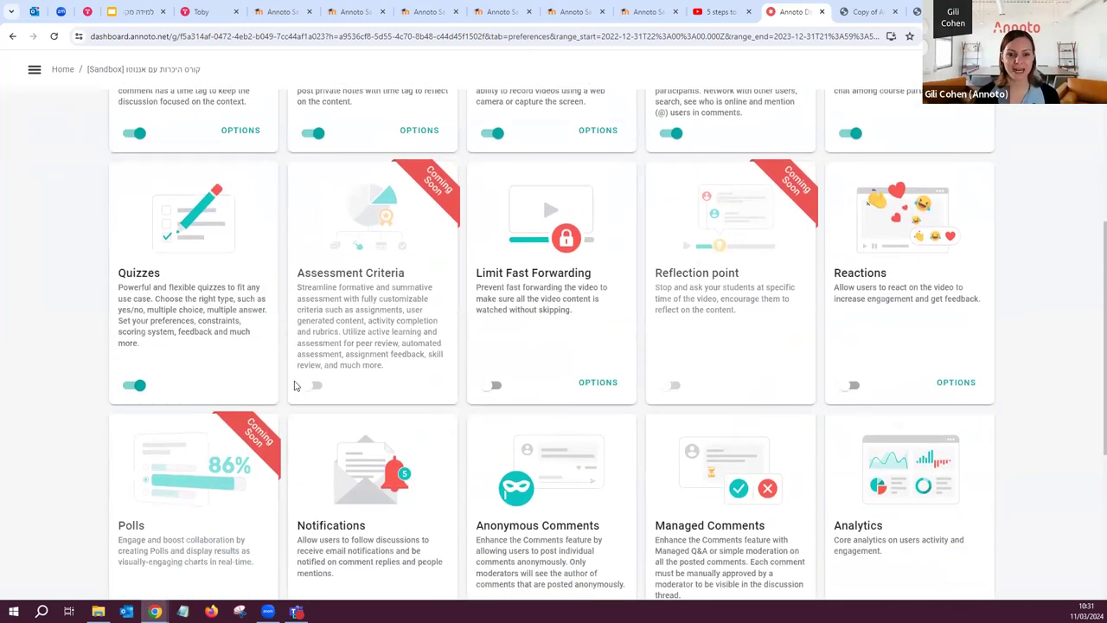
scroll(294, 385, down, 4)
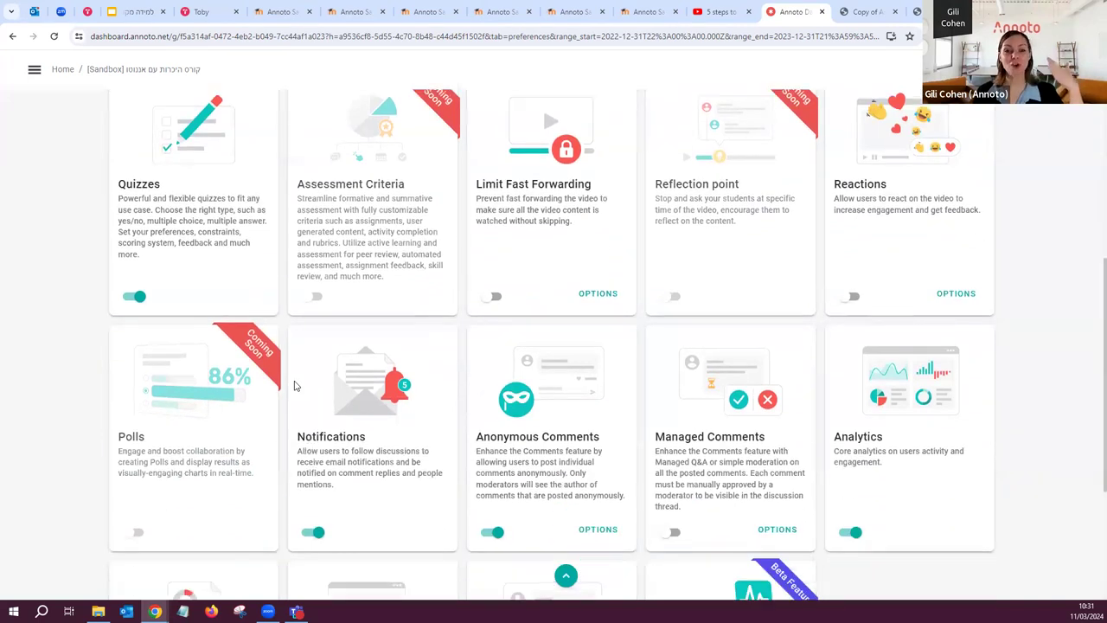
scroll(294, 385, down, 1)
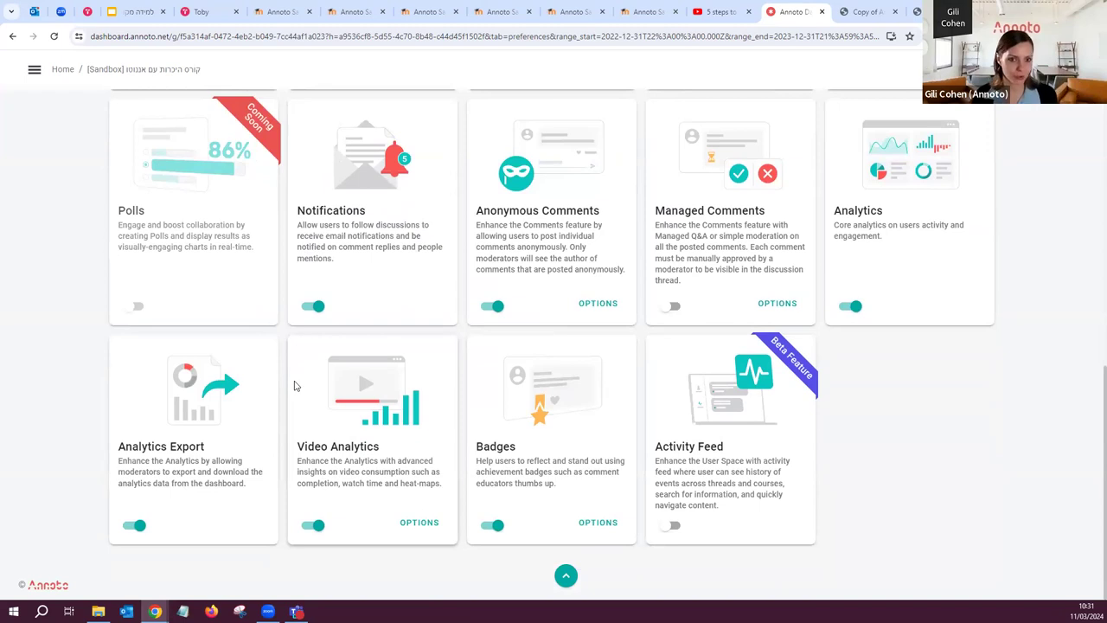
scroll(294, 385, up, 5)
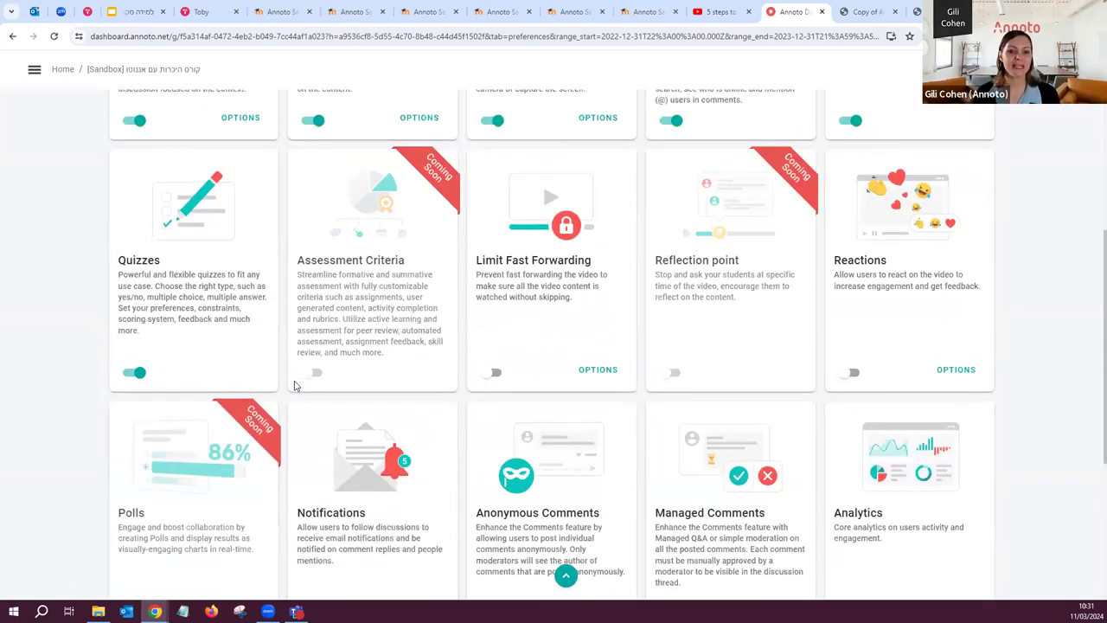
scroll(294, 385, up, 5)
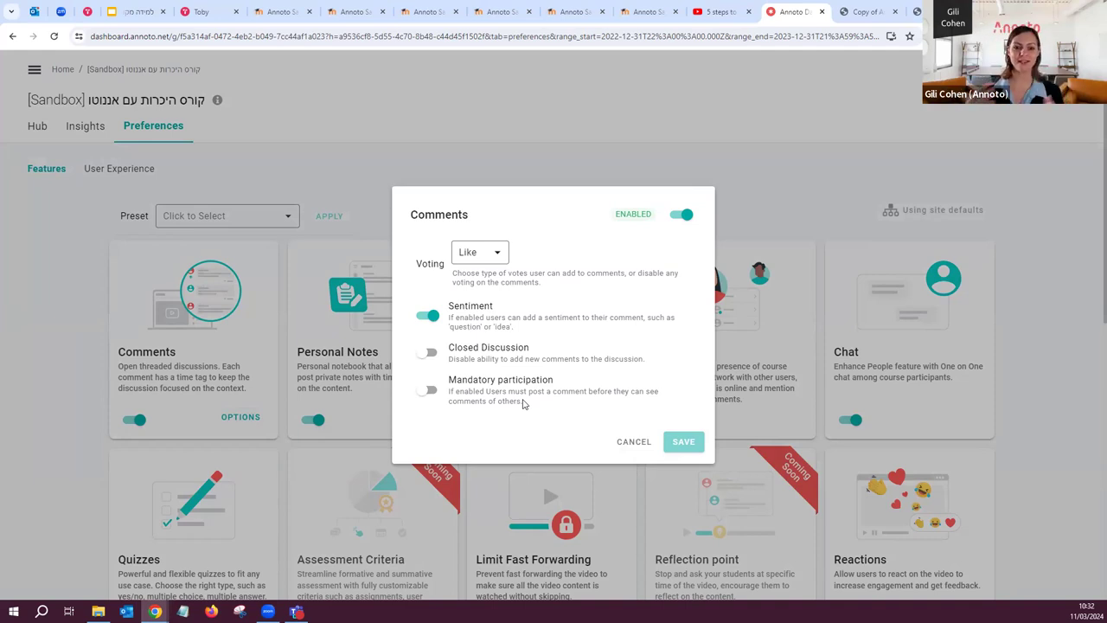
click(633, 445)
Step: Review the Limit Fast Forwarding options, close them without saving, and return to the start of the feature list
scroll(633, 448, down, 2)
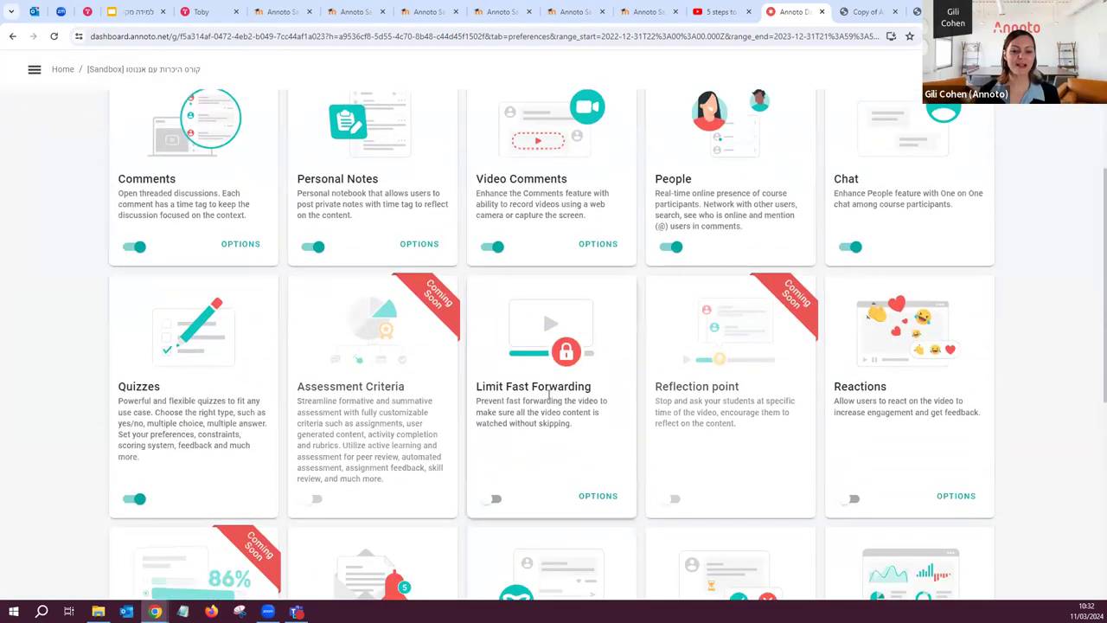
drag(477, 386, 597, 381)
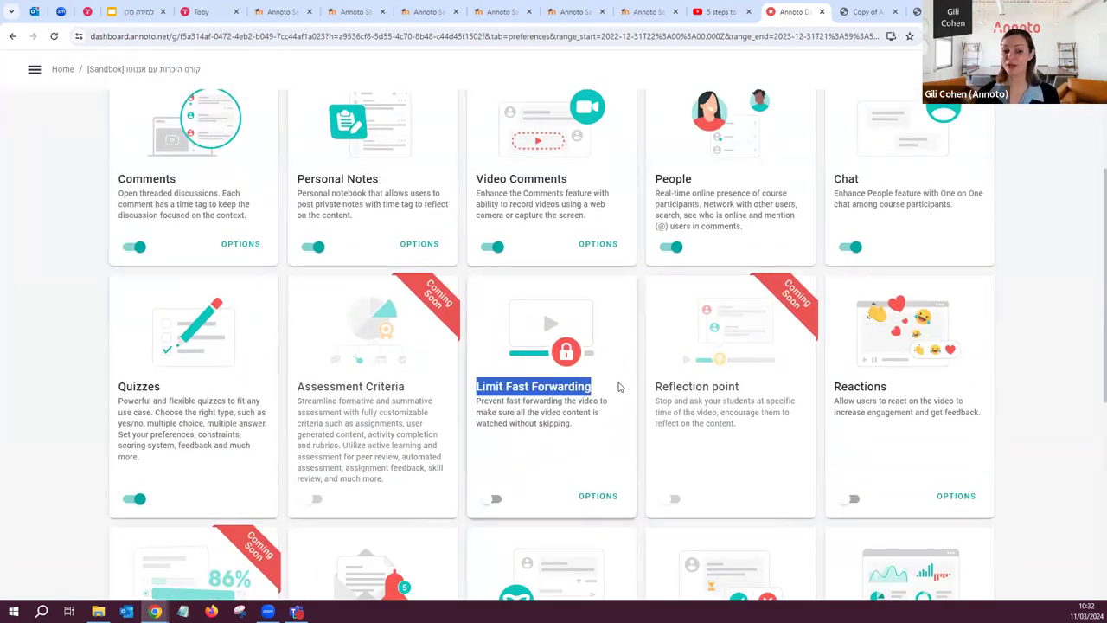
click(549, 424)
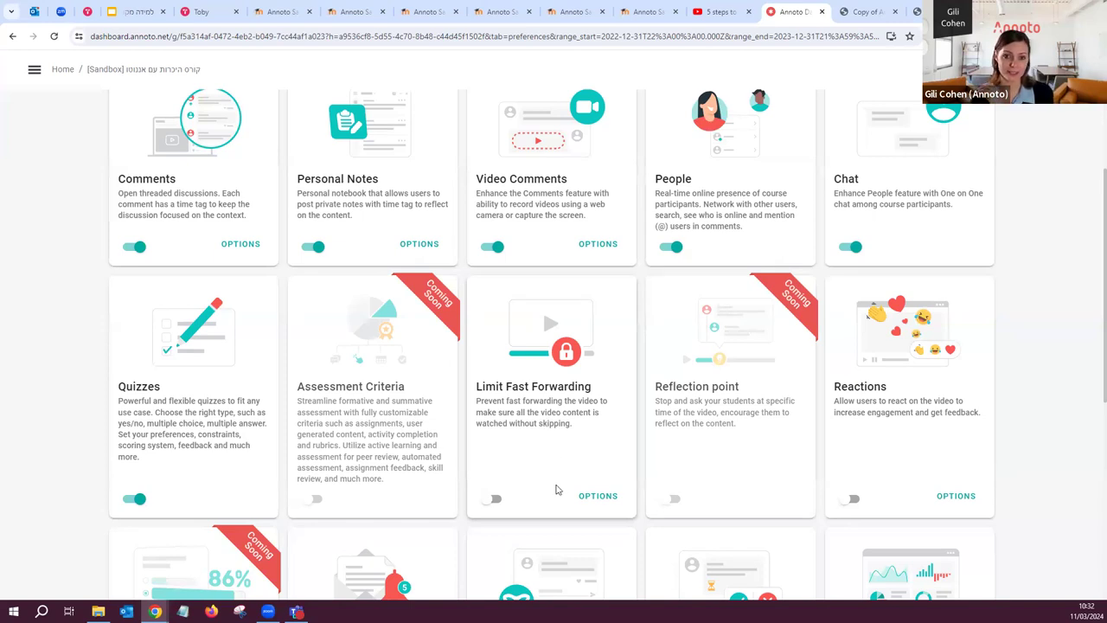
drag(477, 386, 593, 387)
click(598, 494)
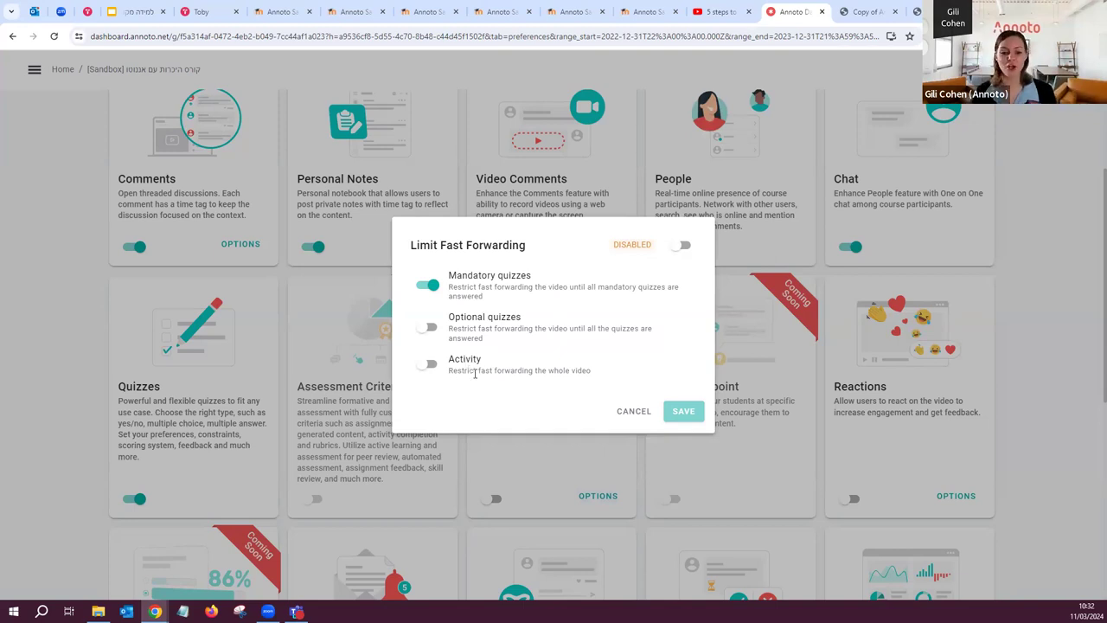
click(632, 412)
scroll(619, 419, up, 1)
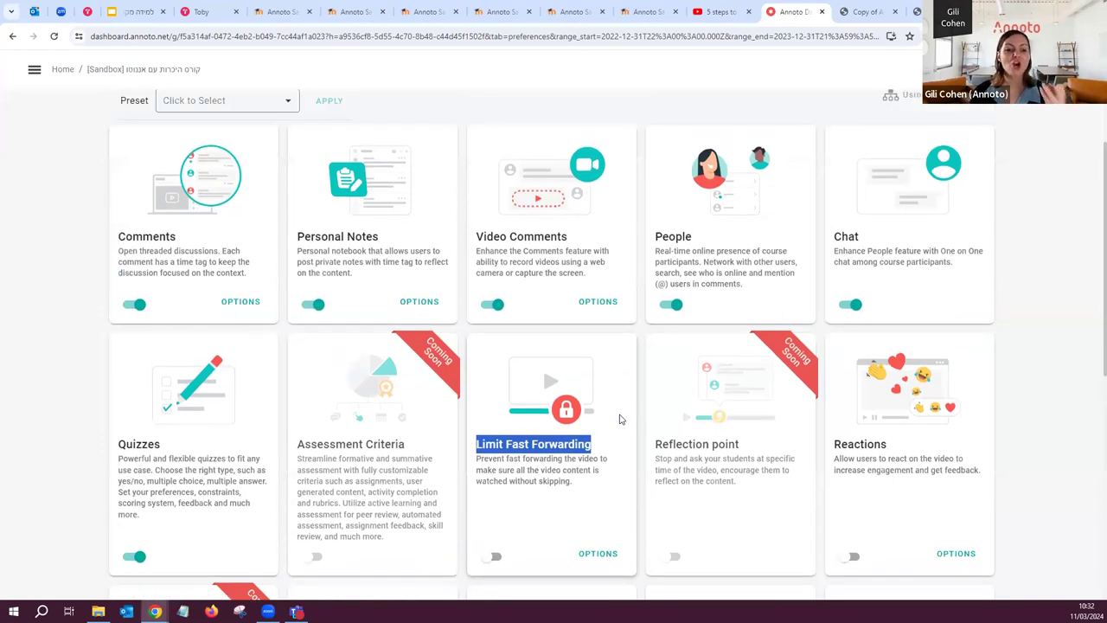
click(678, 370)
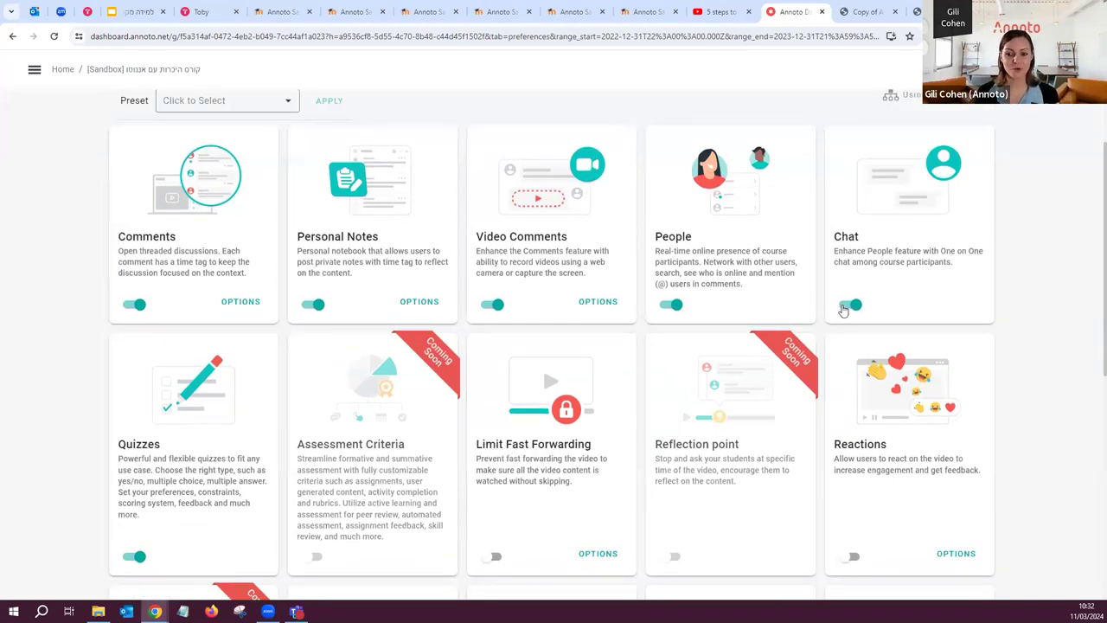
scroll(593, 299, up, 2)
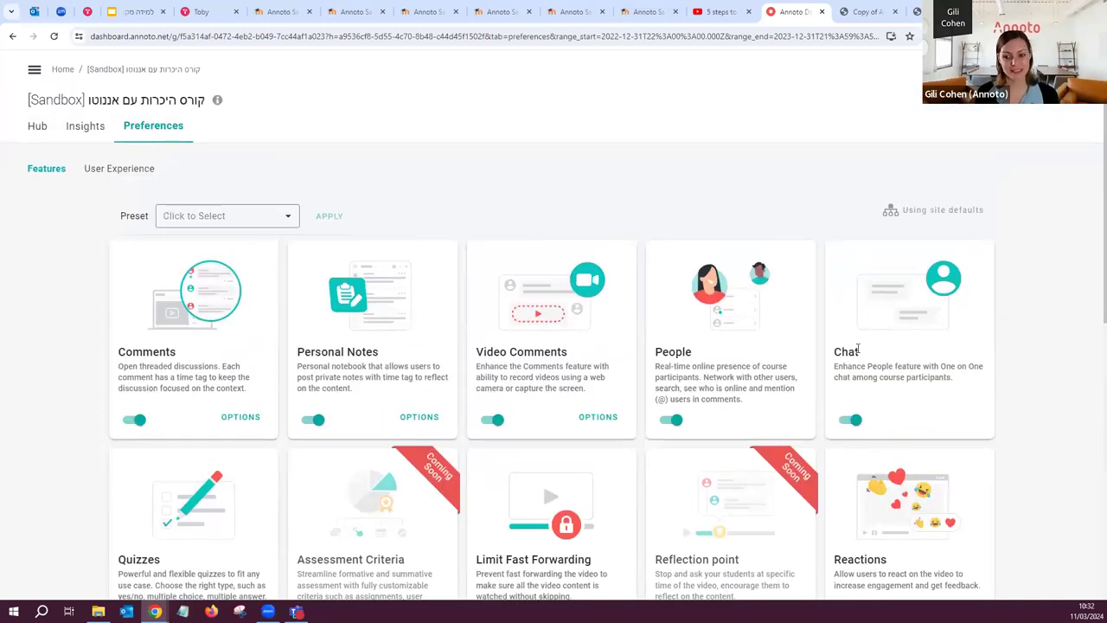
Step: Turn the Chat feature off and back on
click(845, 421)
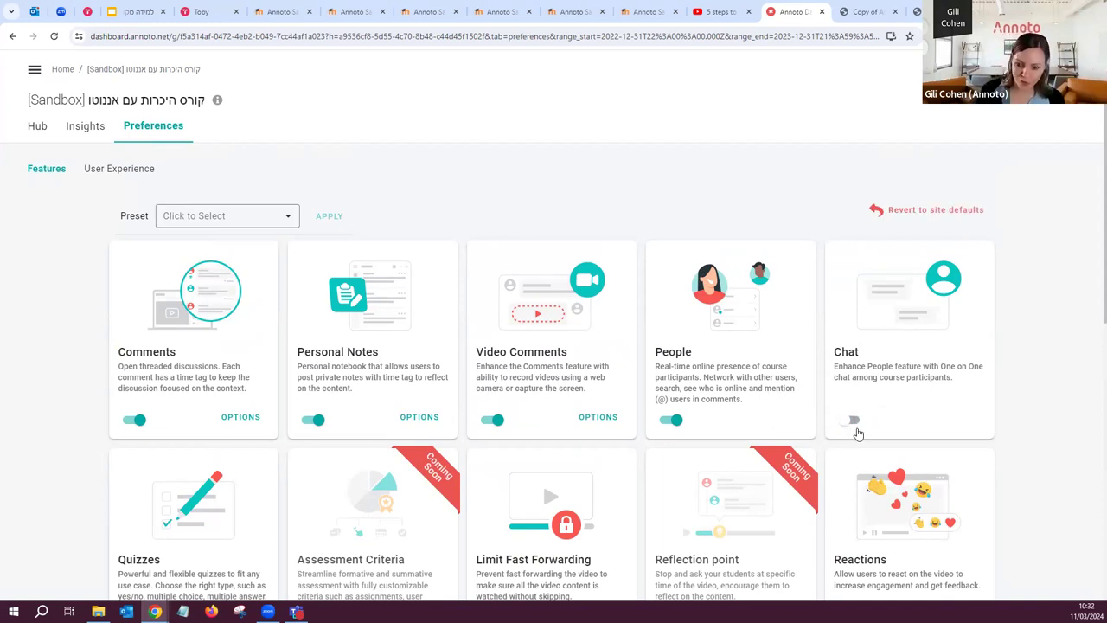
click(857, 427)
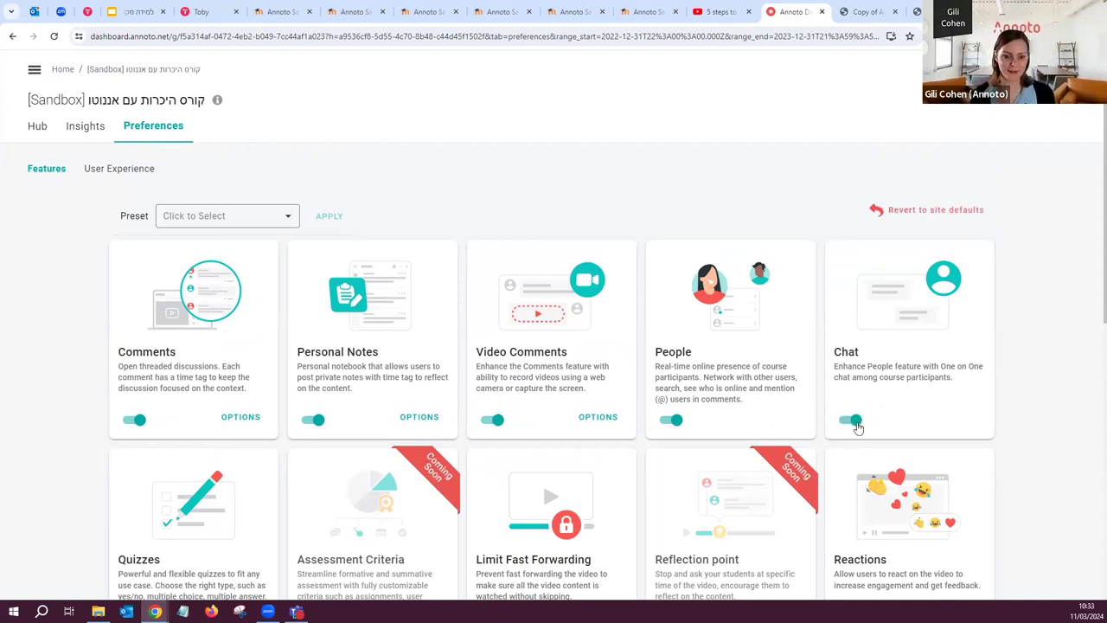
Step: Choose the Peer Review preset for the course, review the feature cards it affects, and apply it
scroll(858, 427, down, 1)
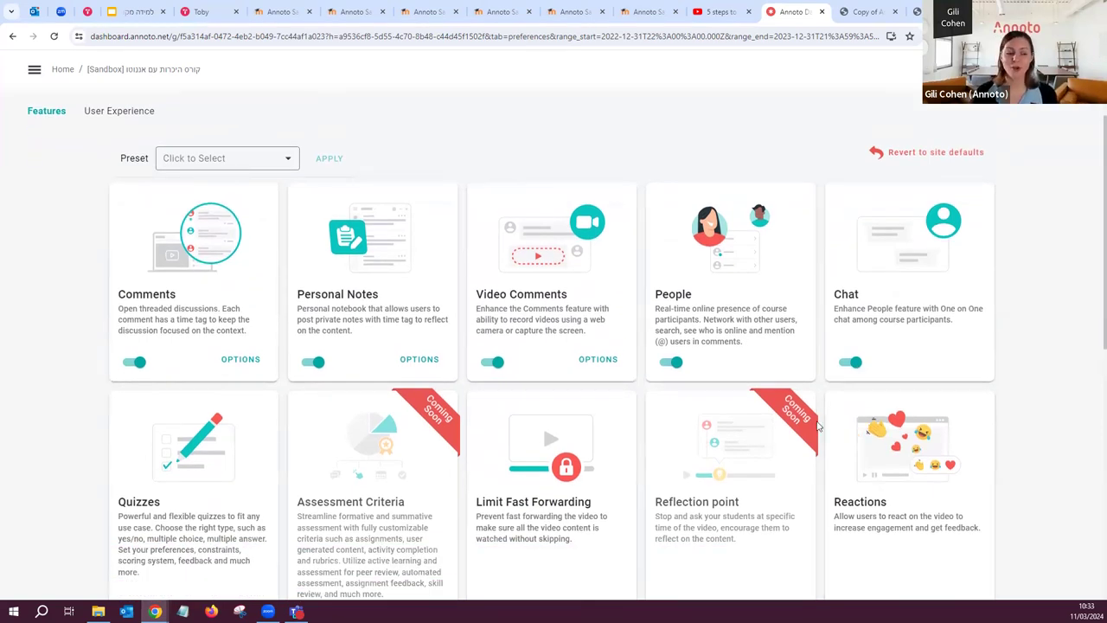
click(183, 162)
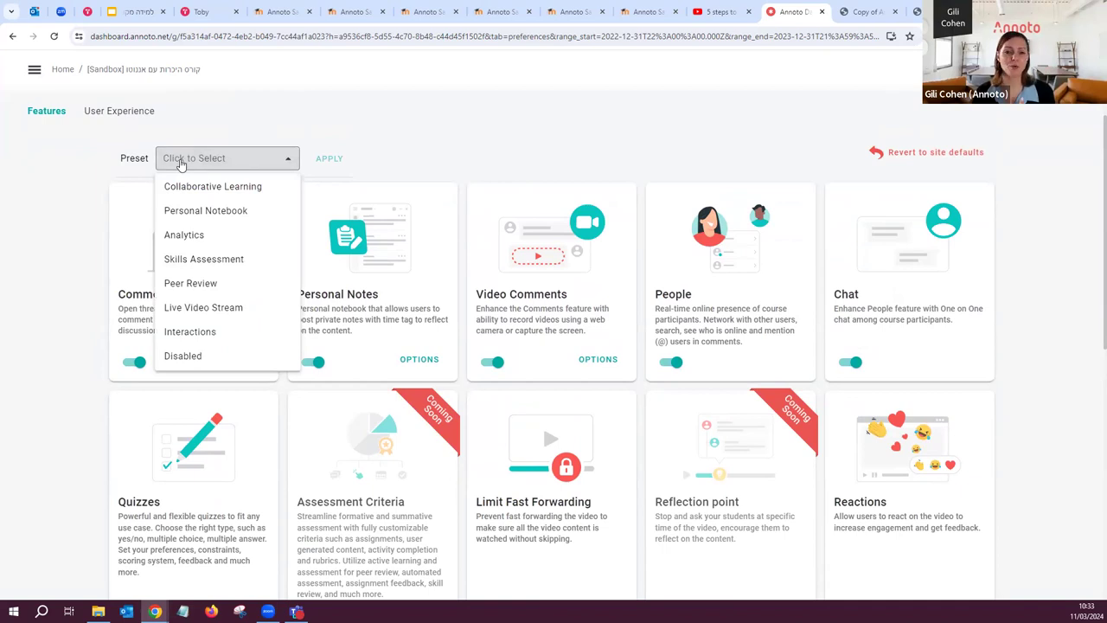
click(192, 286)
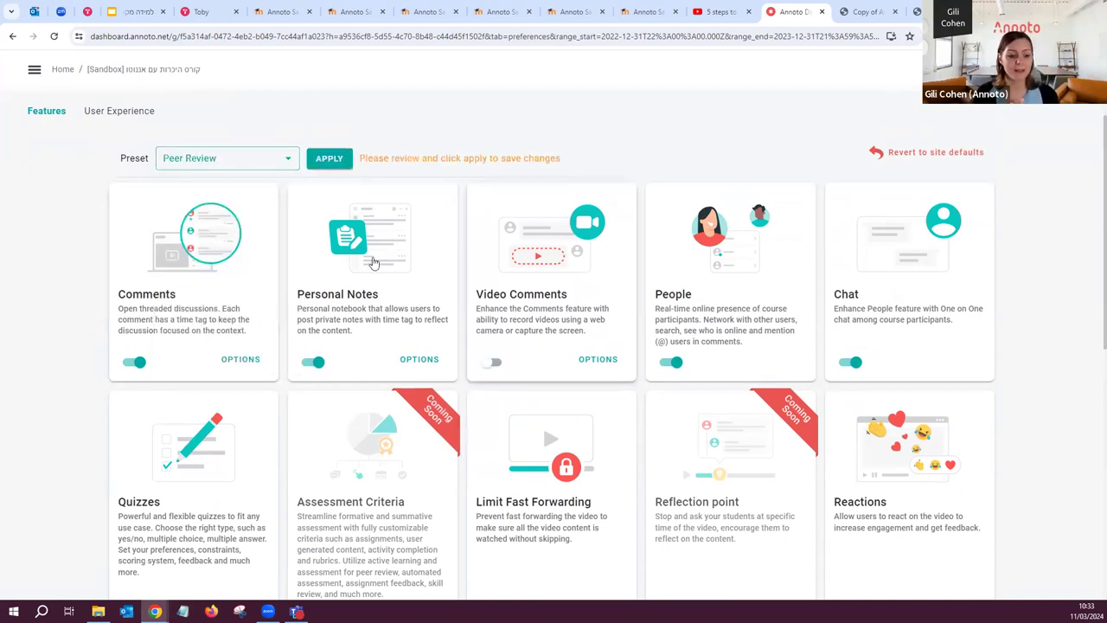
scroll(459, 432, down, 2)
scroll(457, 465, up, 2)
scroll(457, 465, up, 1)
click(327, 216)
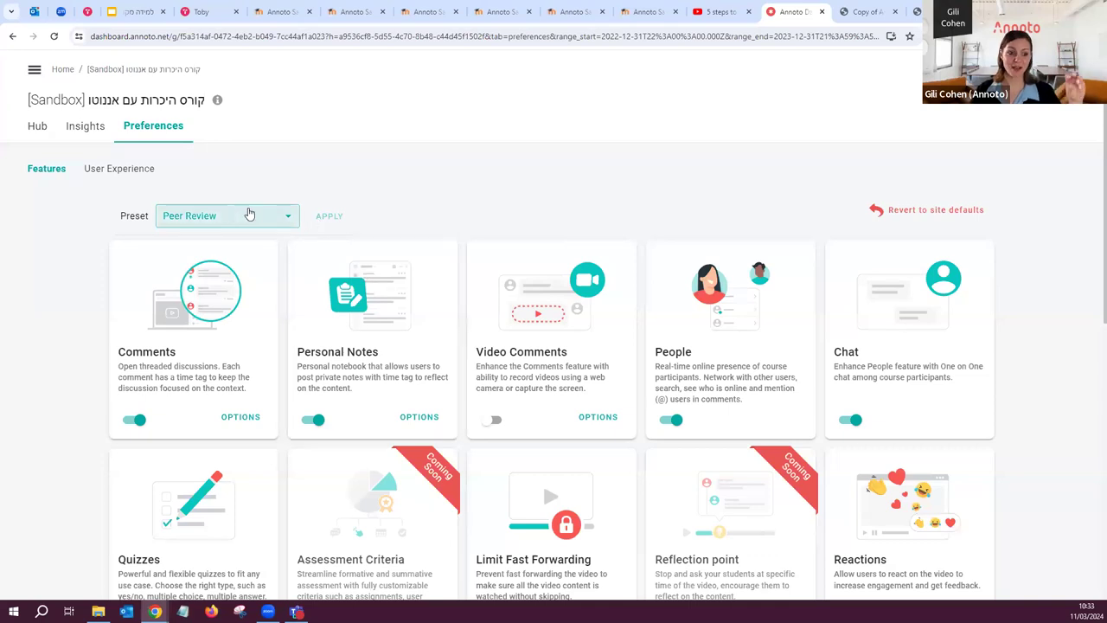
Step: Enable the Video Comments and Quizzes features for the course and return to the start of the feature list
click(495, 421)
scroll(499, 426, down, 1)
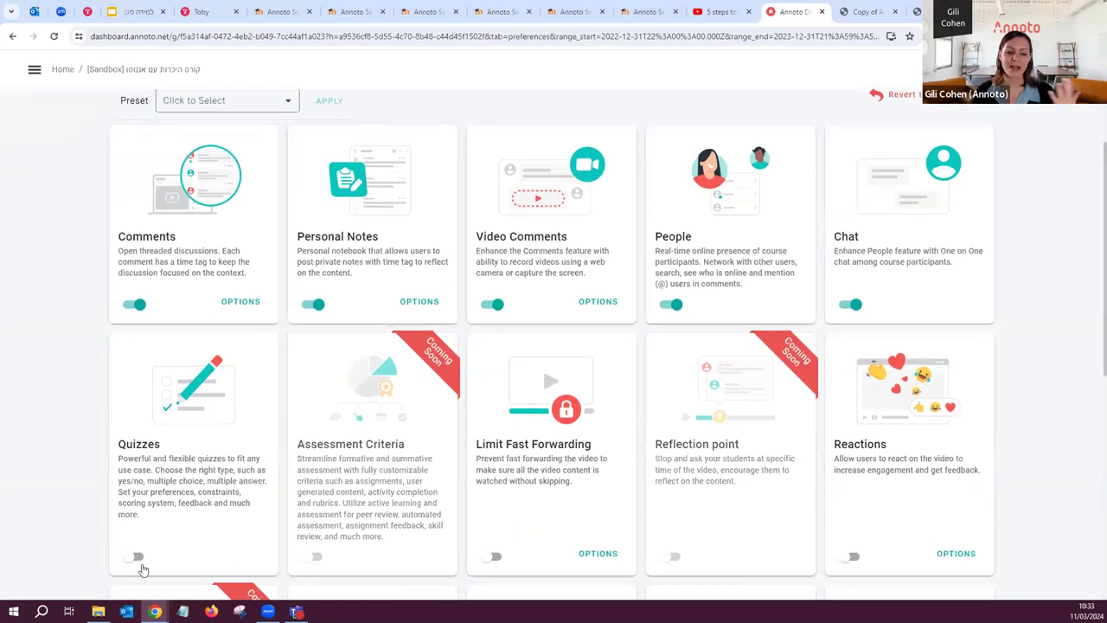
click(137, 558)
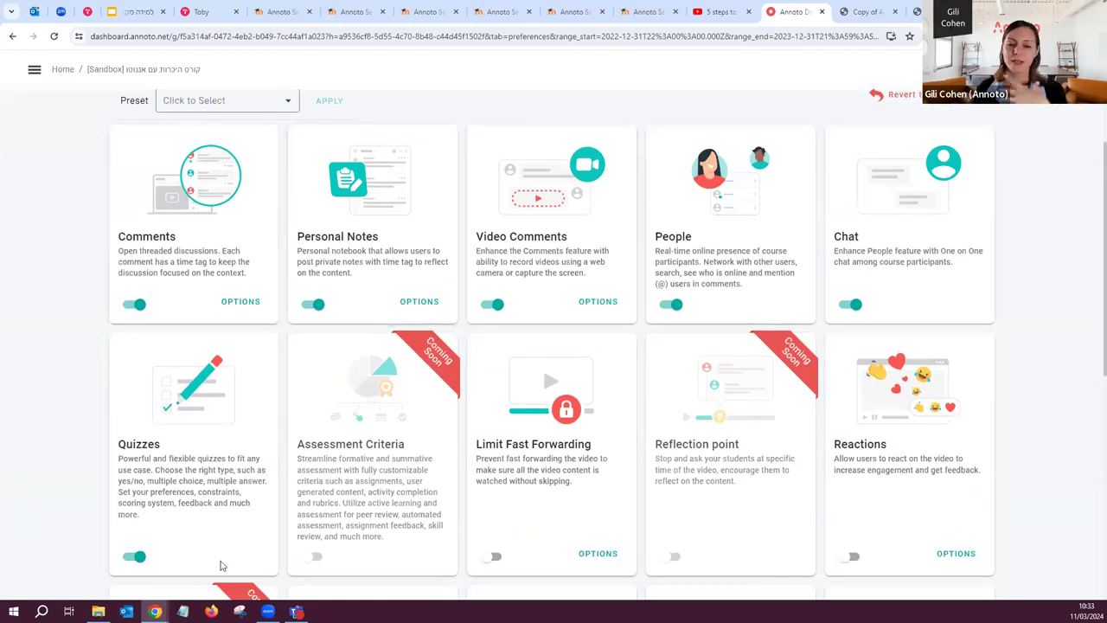
scroll(300, 490, up, 1)
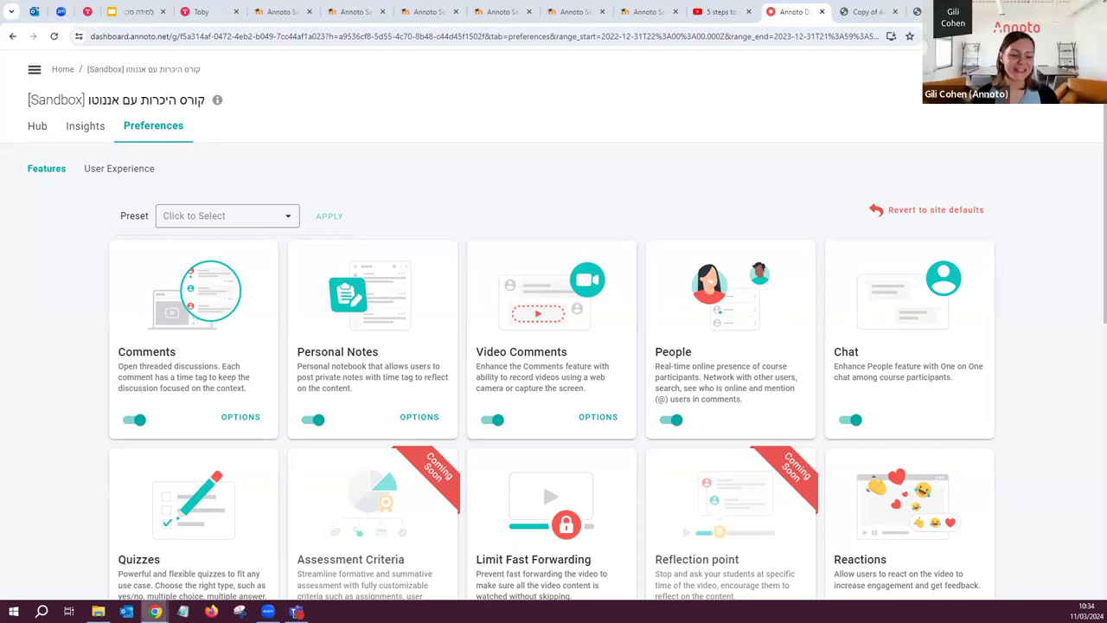
Step: Switch to the Google Slides presentation and present slide 9, "גמישות, יעילות ומשמעות", in full screen
click(134, 11)
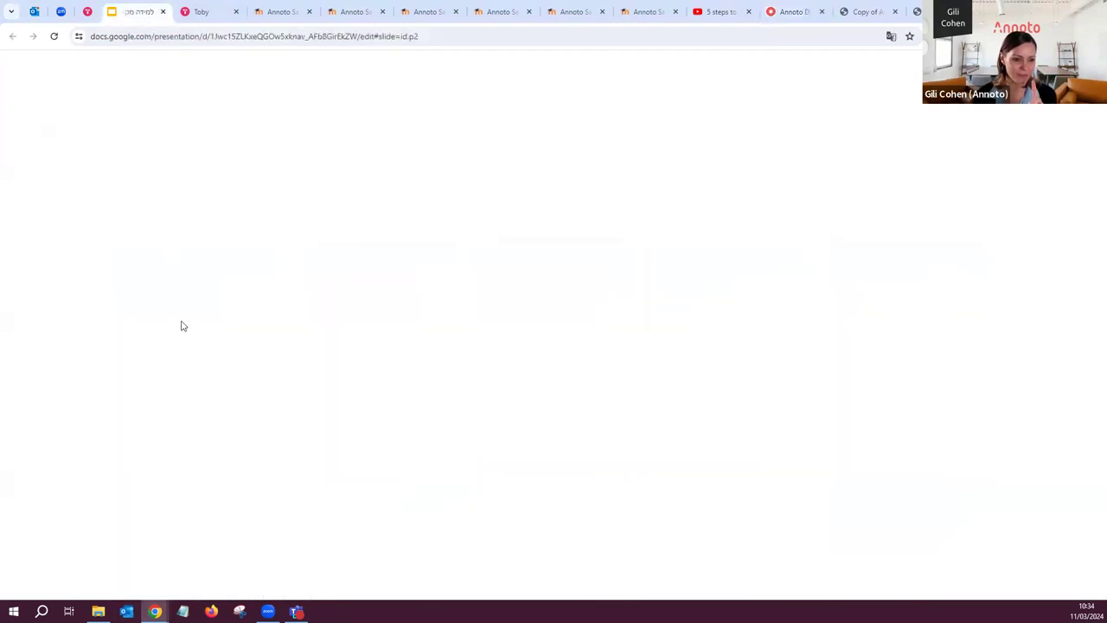
scroll(76, 355, down, 3)
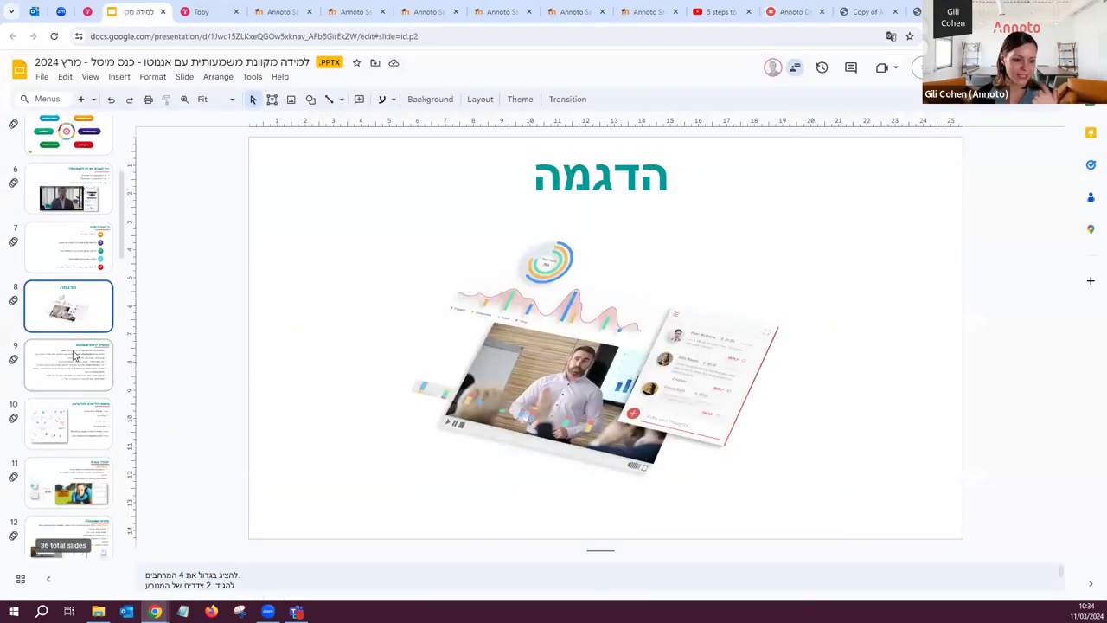
click(75, 354)
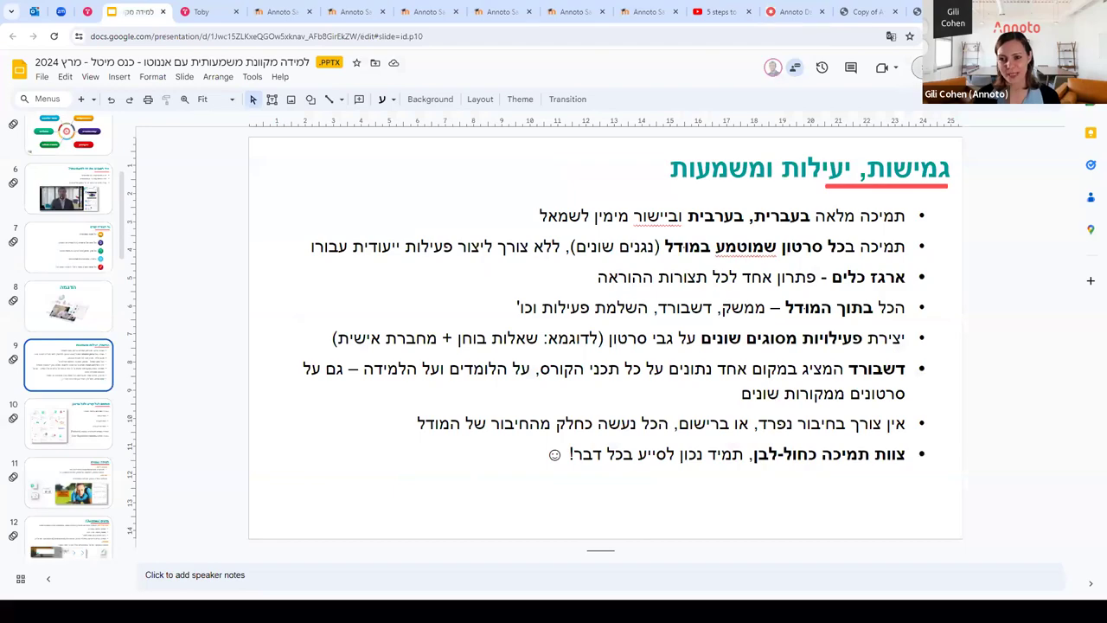
click(881, 67)
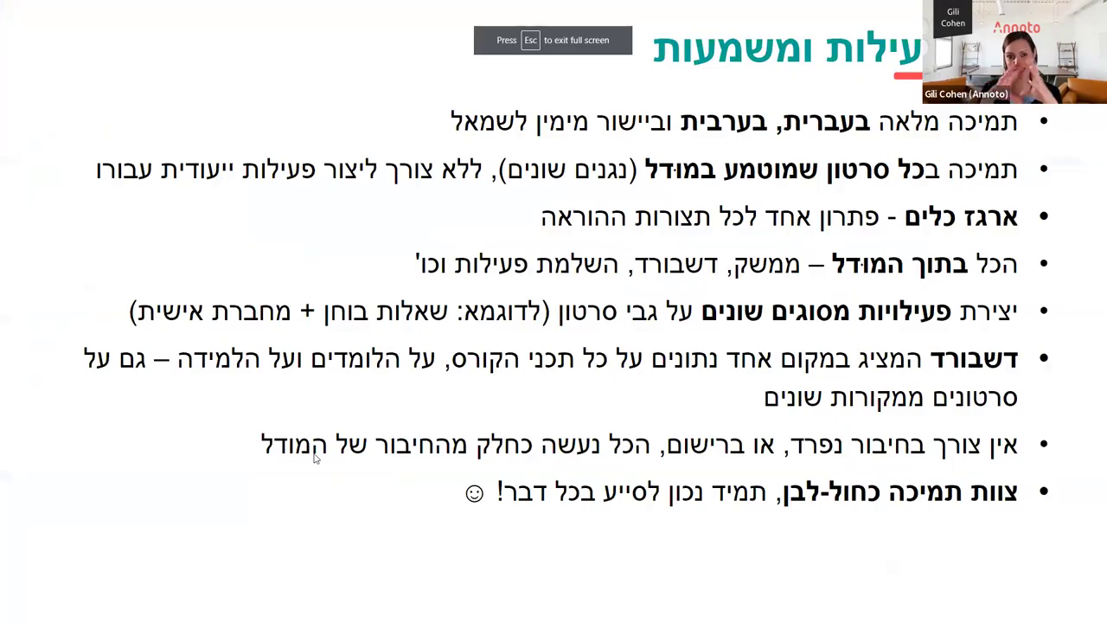